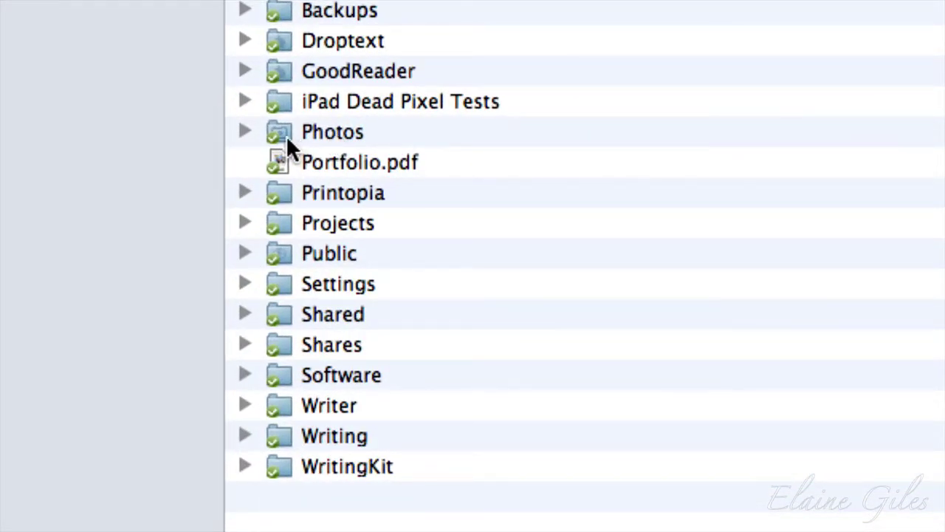
# Expand Photos and copy the Dropbox public gallery link for the Event Posters subfolder.
pyautogui.click(244, 133)
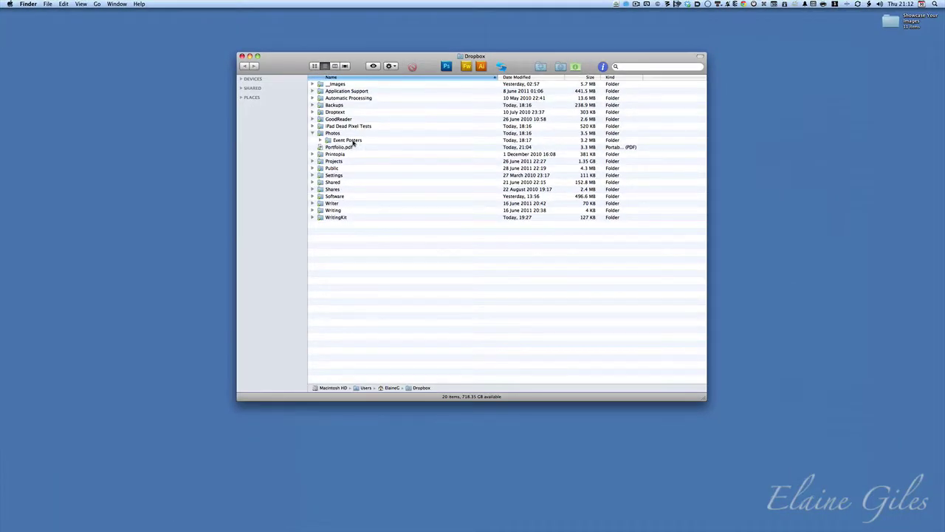
pyautogui.rightClick(353, 144)
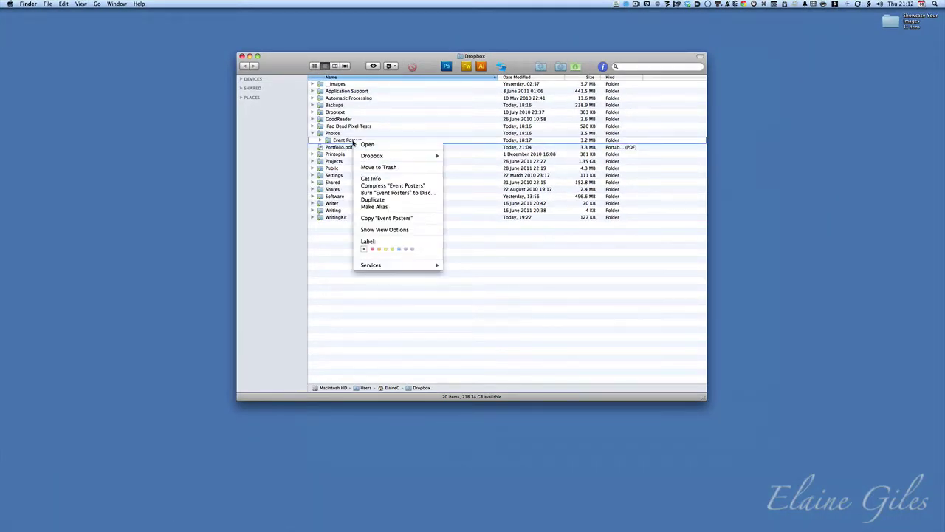
pyautogui.moveTo(392, 157)
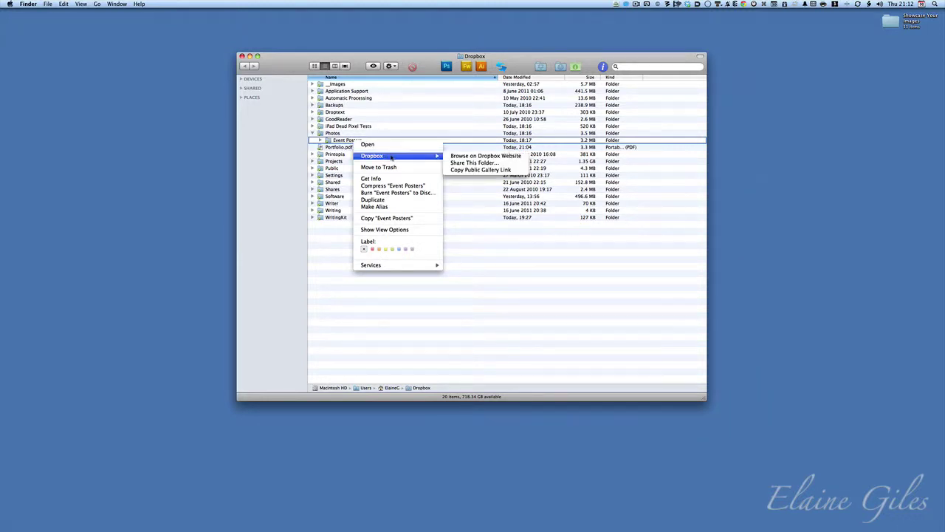
pyautogui.click(506, 170)
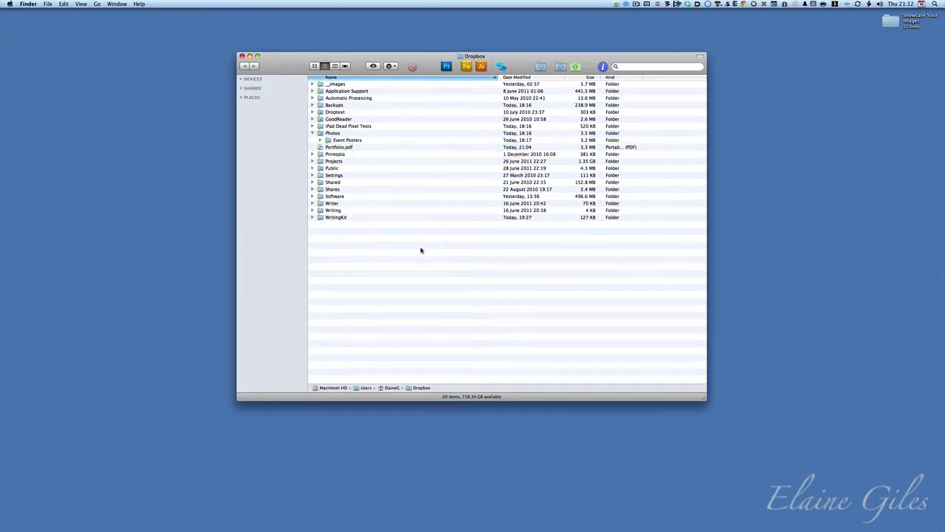
# Load the copied Event Posters gallery link in a new Chrome tab and shift the window up-left.
pyautogui.moveTo(940, 209)
pyautogui.click(938, 251)
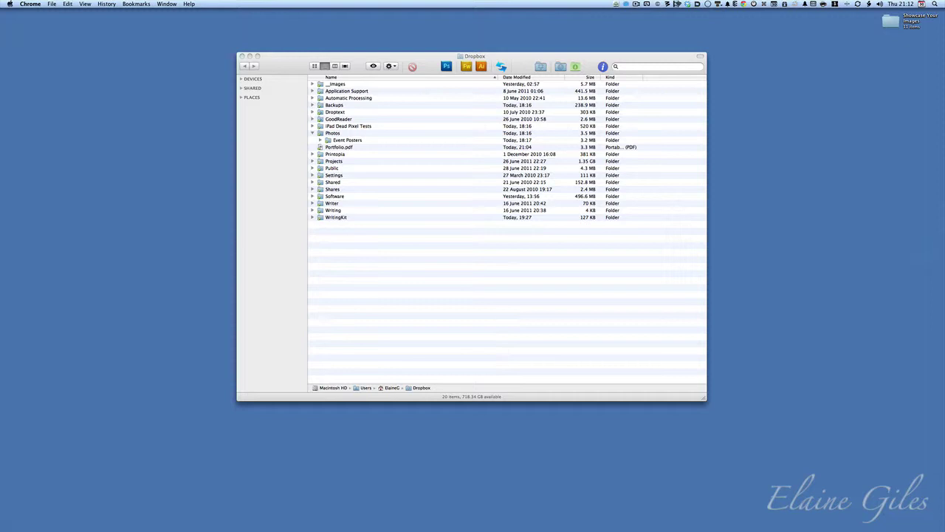
pyautogui.press('super+t')
pyautogui.press('super+v')
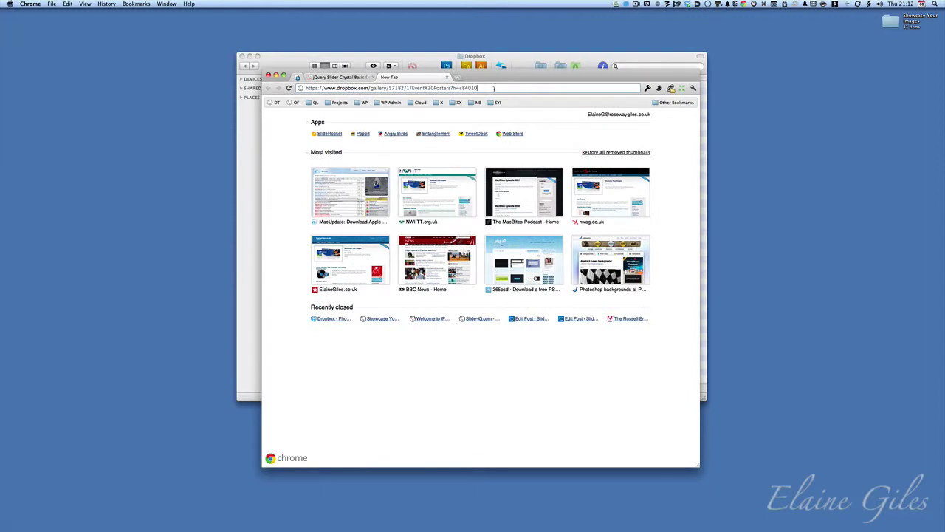
pyautogui.press('Return')
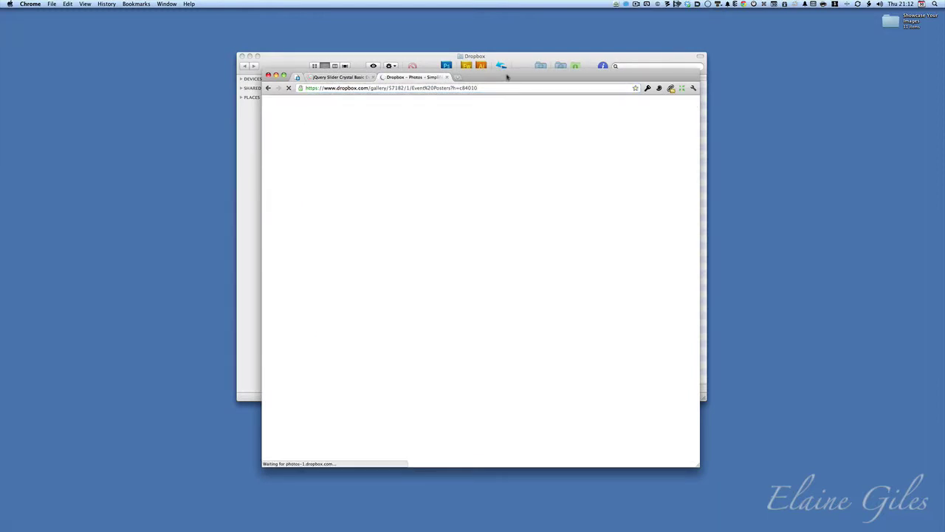
pyautogui.moveTo(506, 77); pyautogui.dragTo(475, 51)
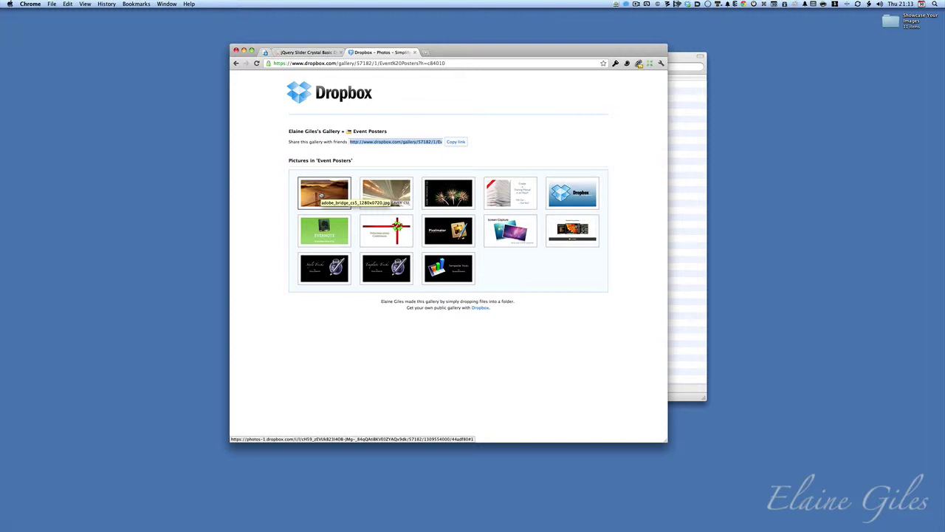
pyautogui.click(321, 195)
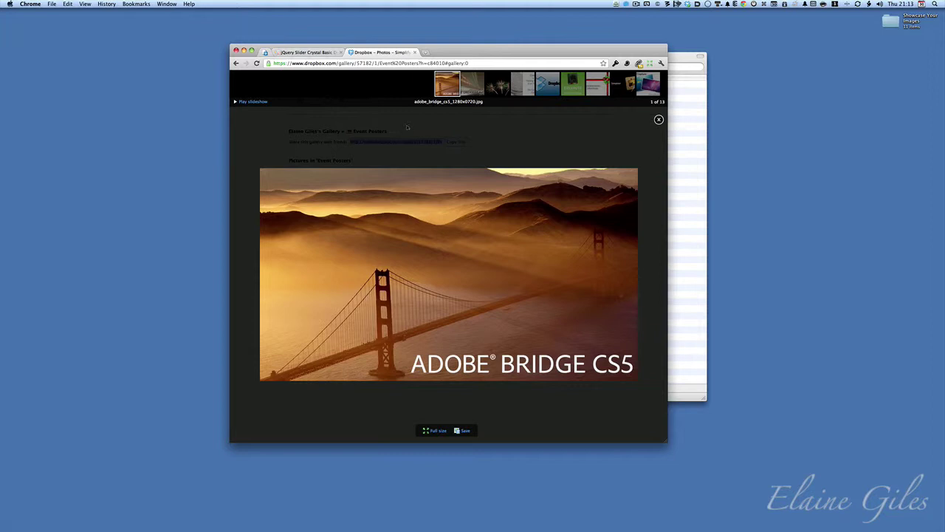
pyautogui.click(473, 83)
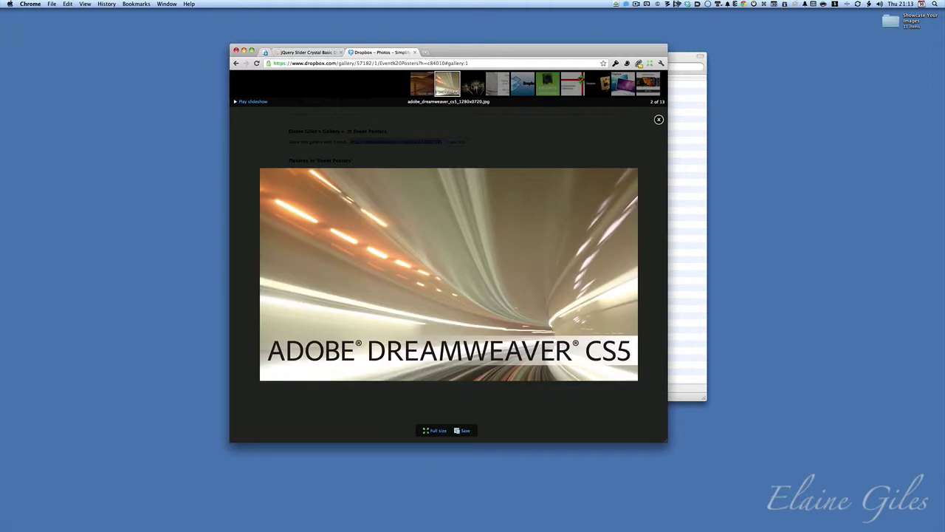
pyautogui.click(472, 83)
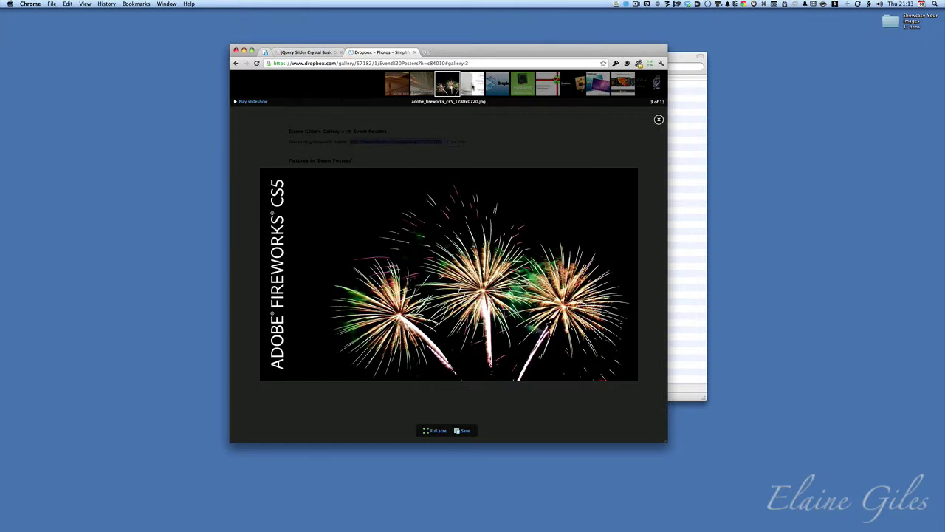
pyautogui.click(472, 86)
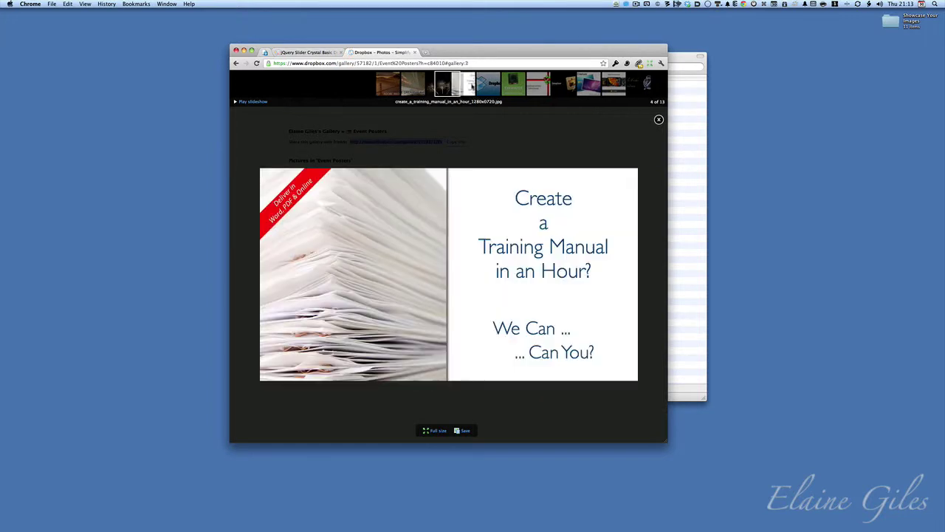
pyautogui.click(248, 102)
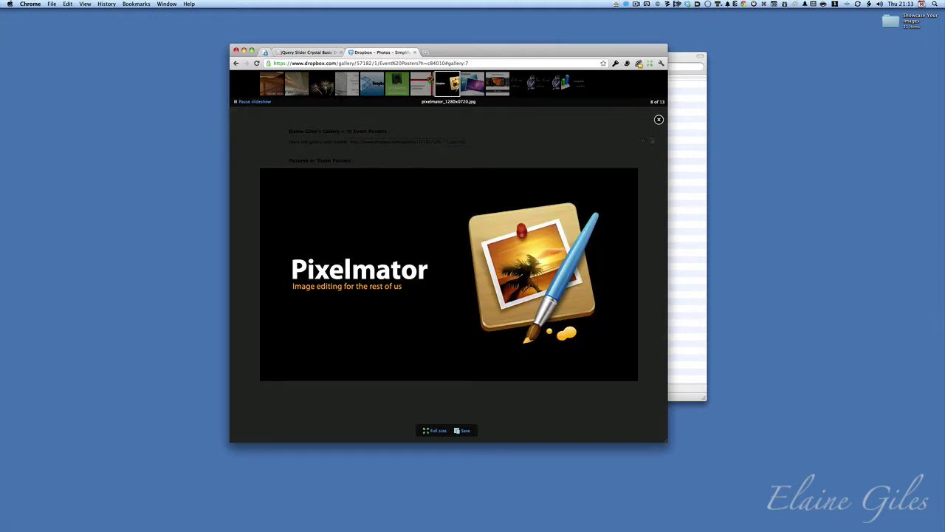
pyautogui.click(659, 120)
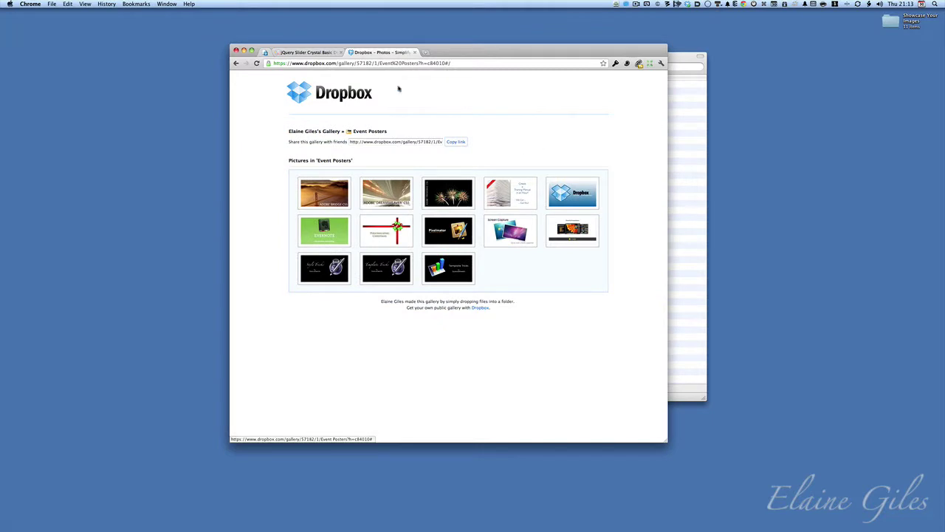
# Bring Finder forward, expand Public and slider, and select showcaseyourimages.html.
pyautogui.click(674, 59)
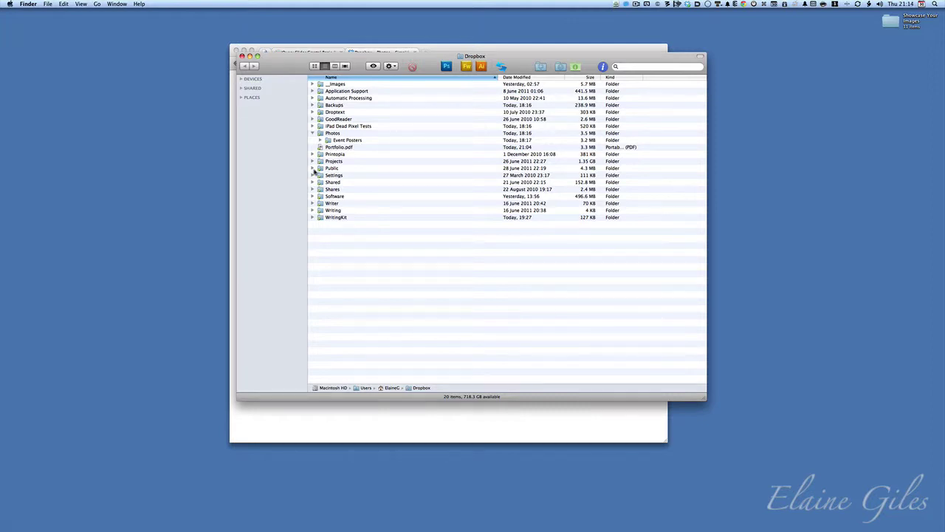
pyautogui.click(313, 169)
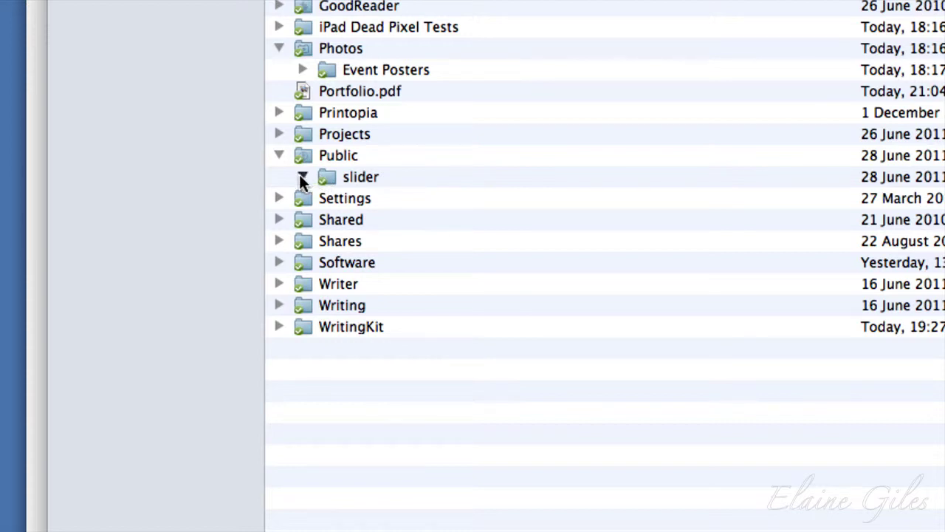
pyautogui.click(300, 177)
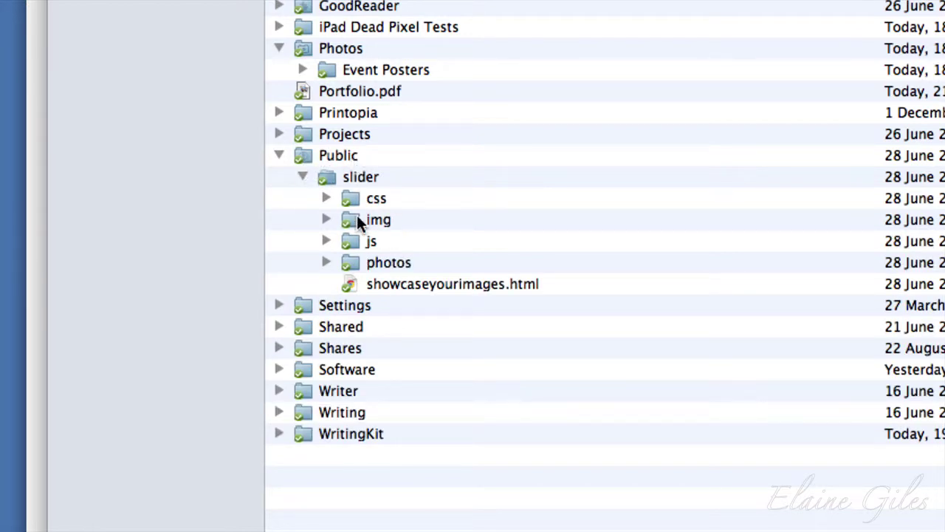
pyautogui.click(456, 288)
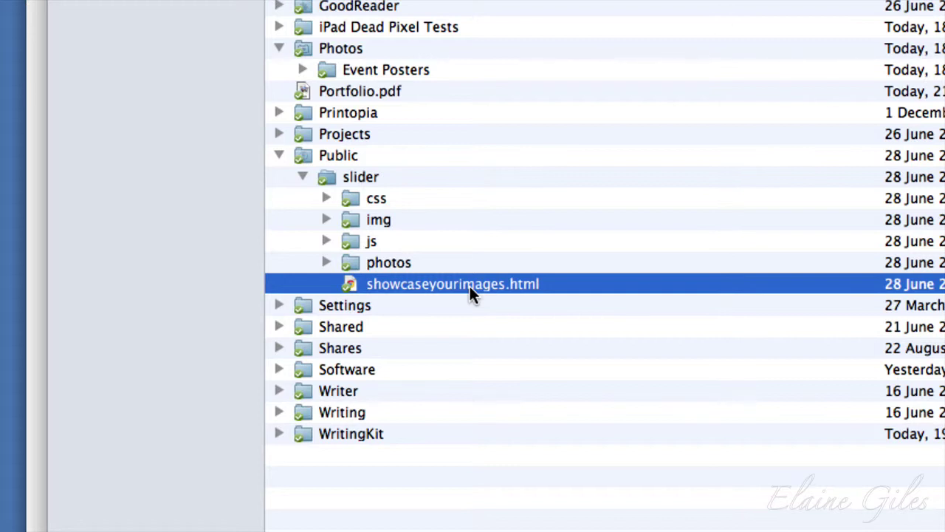
pyautogui.click(327, 263)
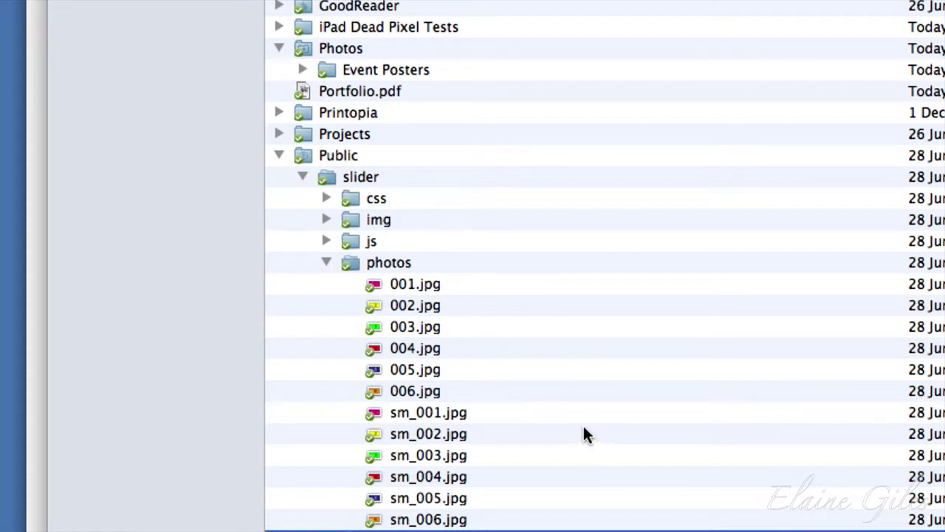
pyautogui.click(327, 262)
pyautogui.click(367, 241)
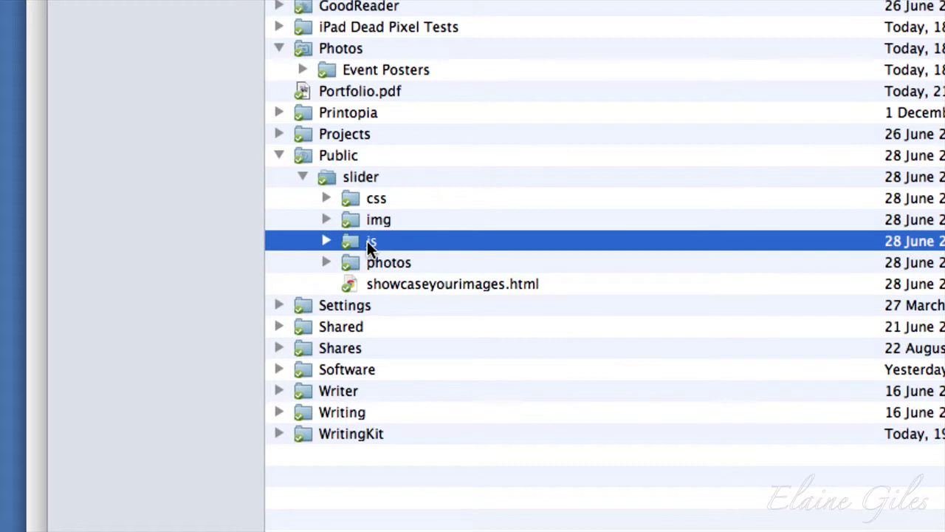
pyautogui.click(390, 222)
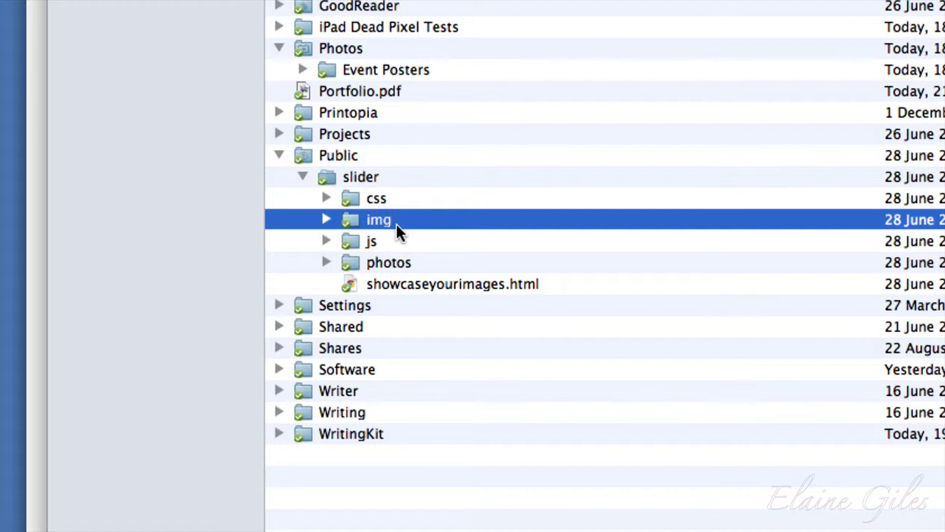
pyautogui.click(392, 200)
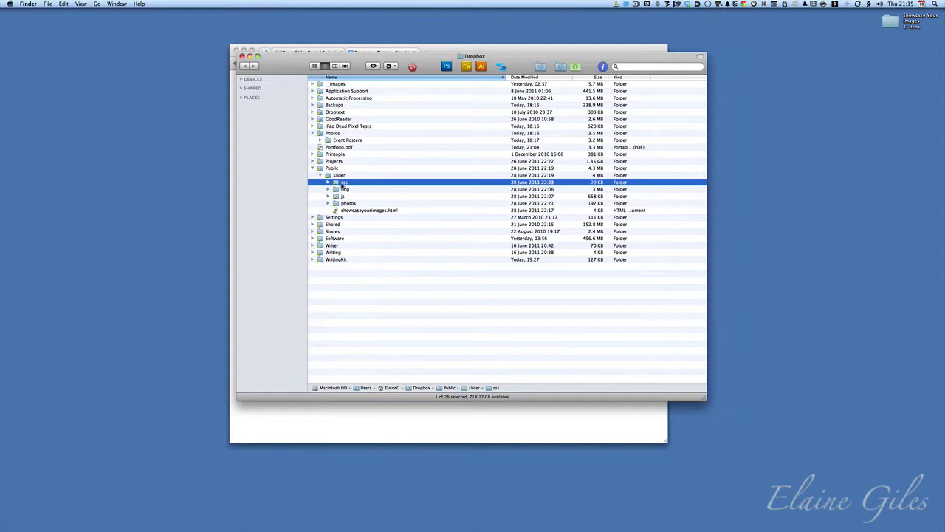
# Copy the public Dropbox link to showcaseyourimages.html.
pyautogui.click(364, 211)
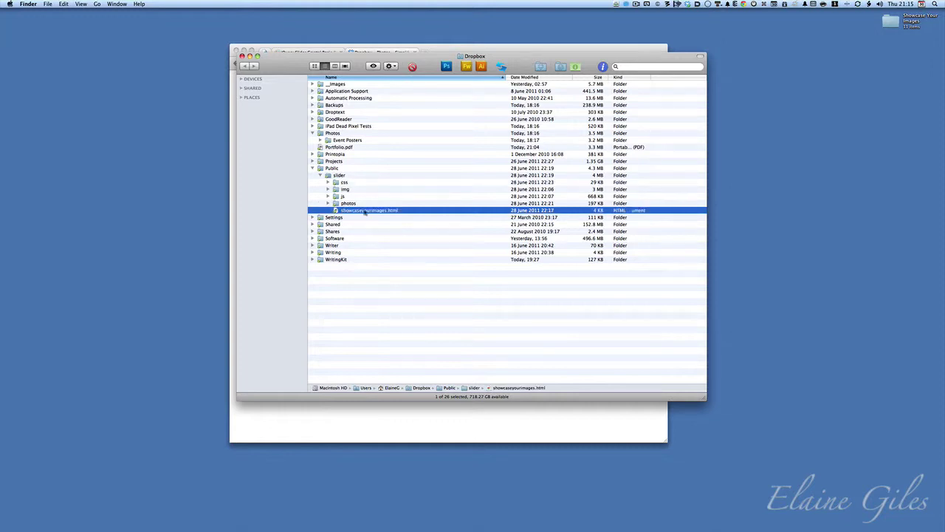
pyautogui.rightClick(364, 212)
pyautogui.moveTo(403, 235)
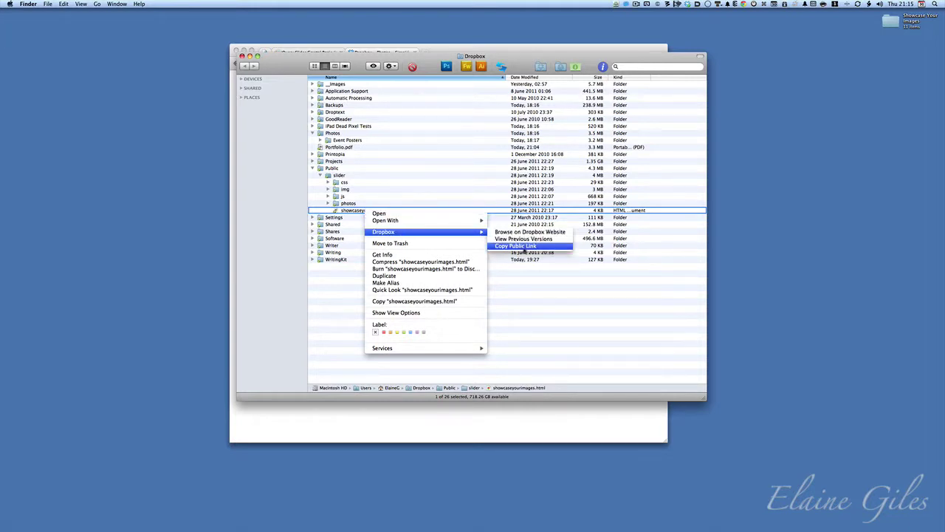
pyautogui.click(524, 246)
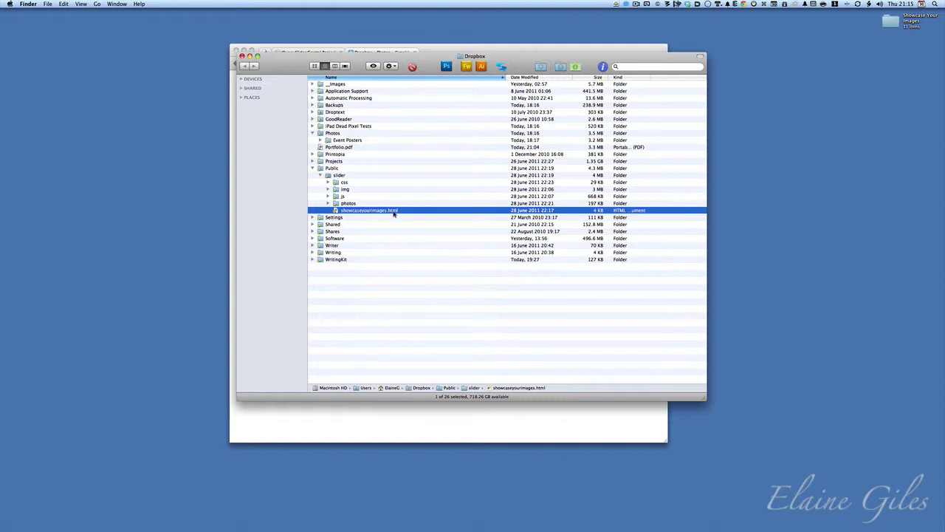
# Open showcaseyourimages.html in TextMate through LaunchBar.
pyautogui.press('super+space')
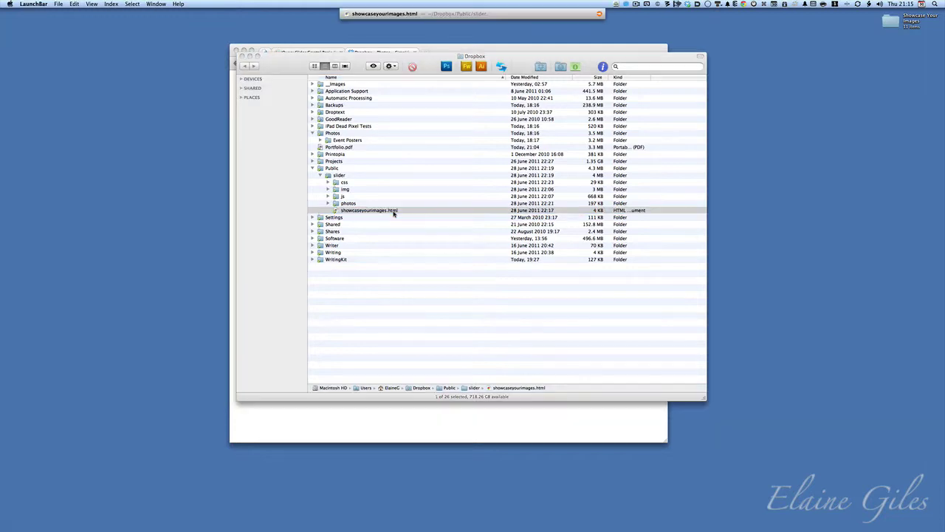
pyautogui.write('tMate')
pyautogui.press('Return')
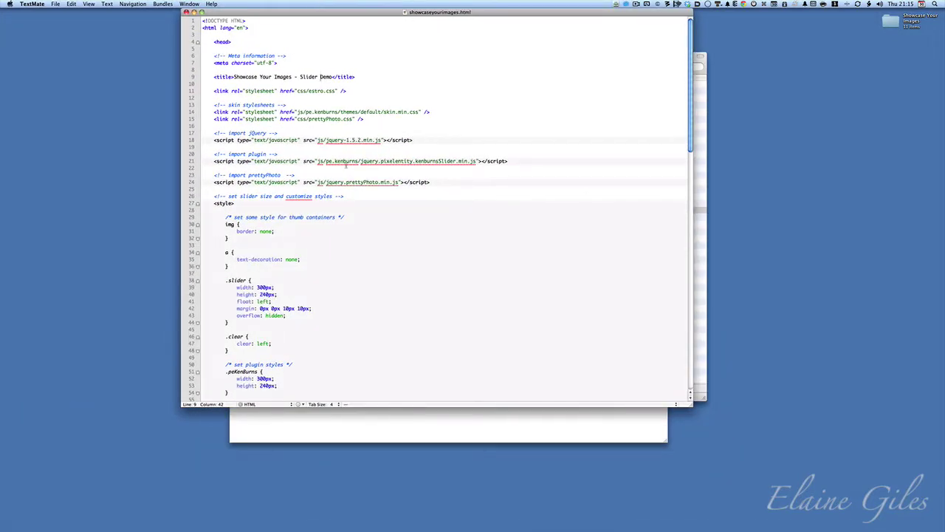
# Scroll through the slider page's HTML in TextMate and close it without edits.
pyautogui.scroll(-10, 238, 164)
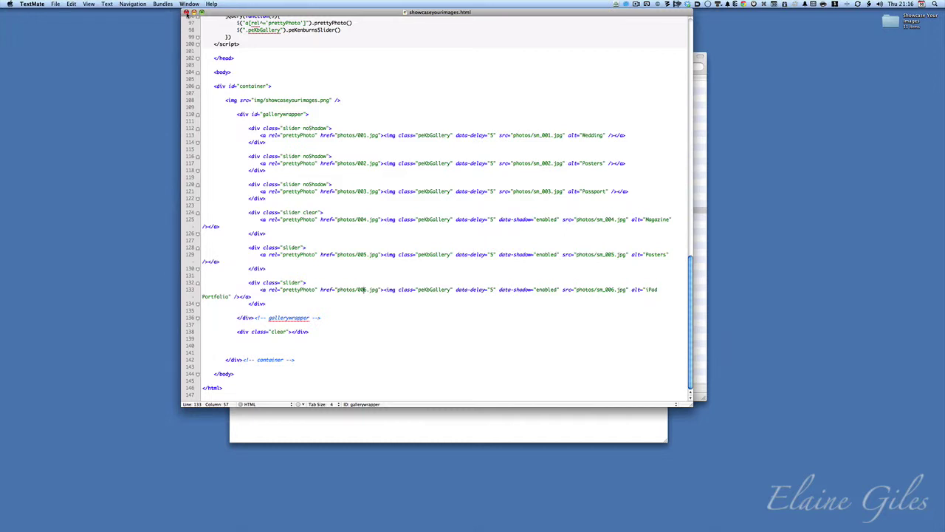
pyautogui.click(186, 12)
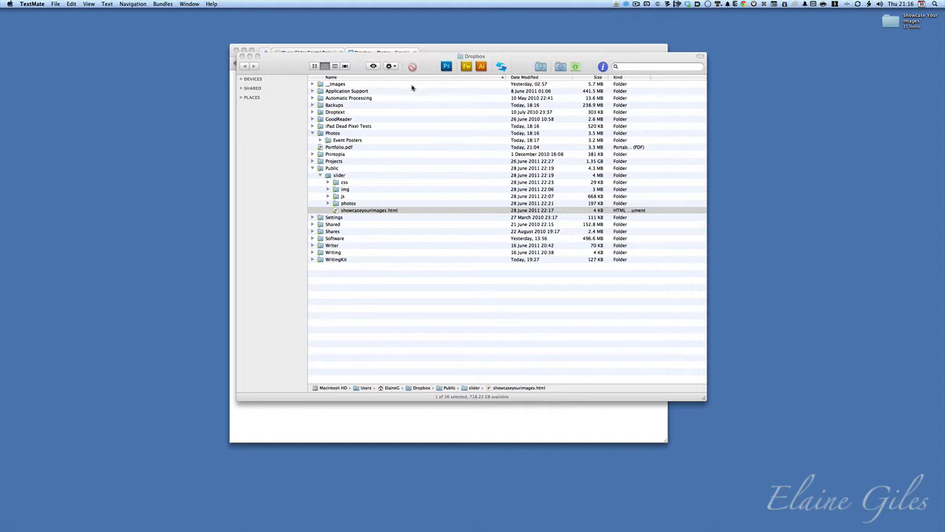
# Close the Dropbox Finder window and paste the slider page's public link into a new Chrome tab.
pyautogui.click(276, 64)
pyautogui.press('super+w')
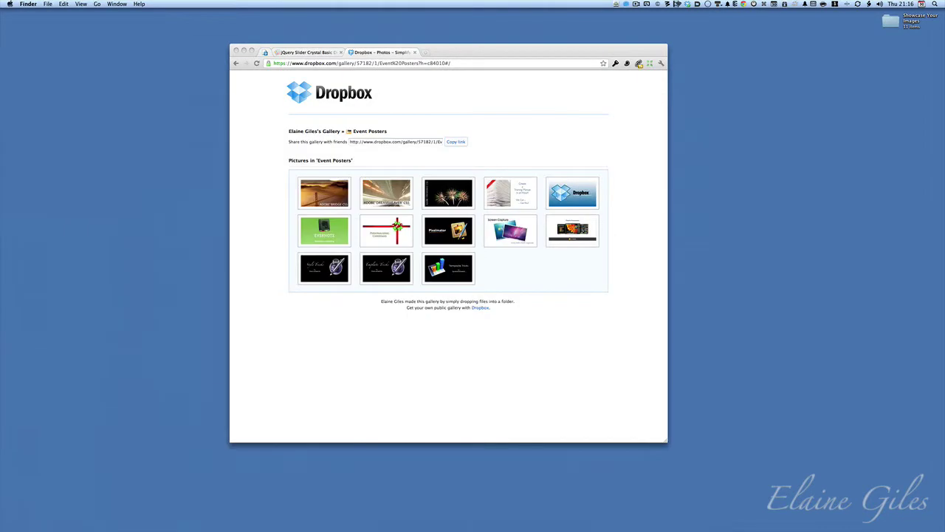
pyautogui.click(426, 53)
pyautogui.press('super+v')
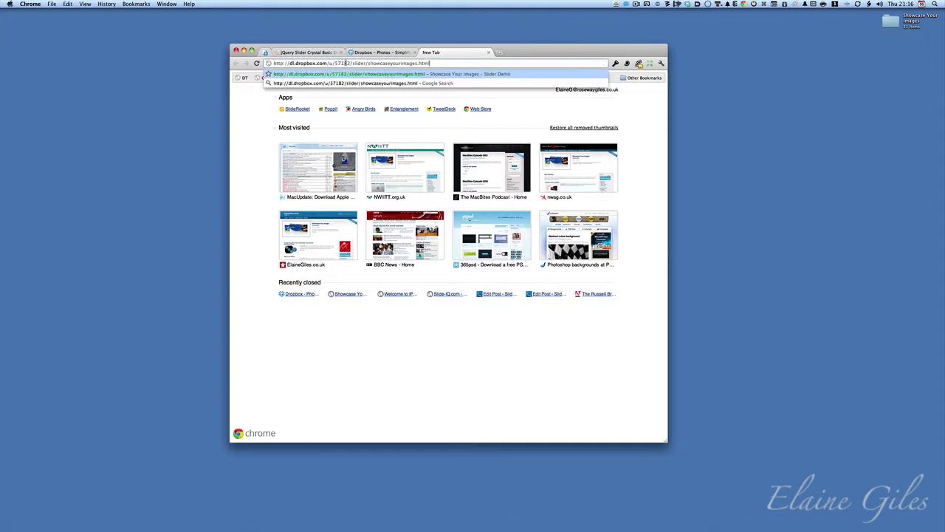
pyautogui.press('Escape')
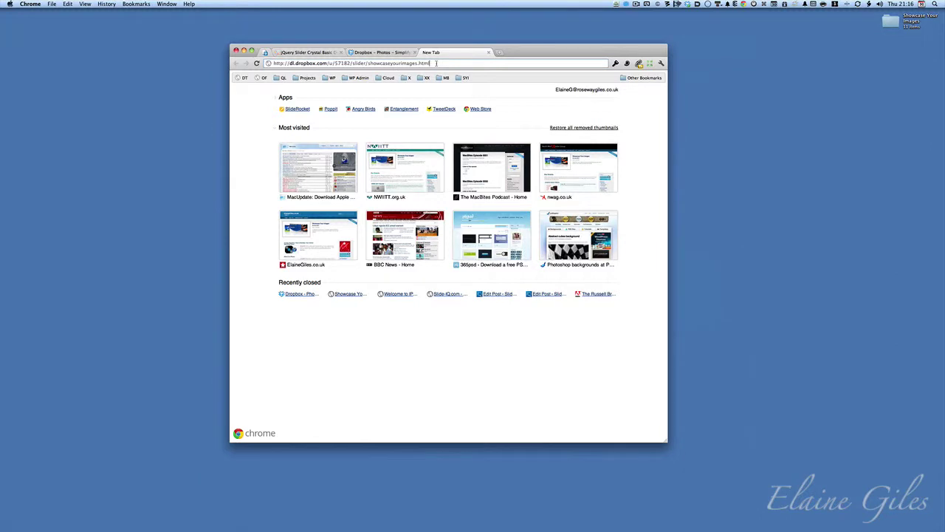
# Load the slider page and view the six numbered tiles' slide-up captions like Passport and iPad Portfolio.
pyautogui.press('Return')
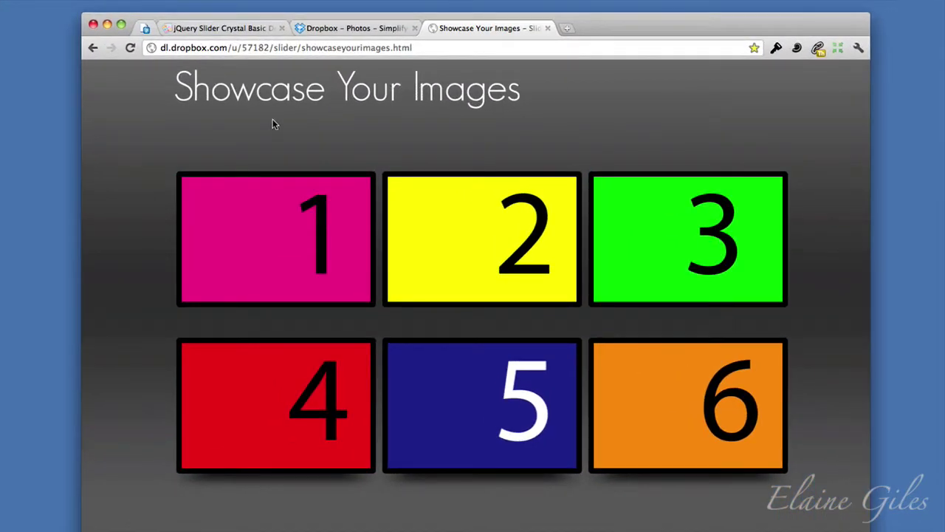
pyautogui.moveTo(262, 236)
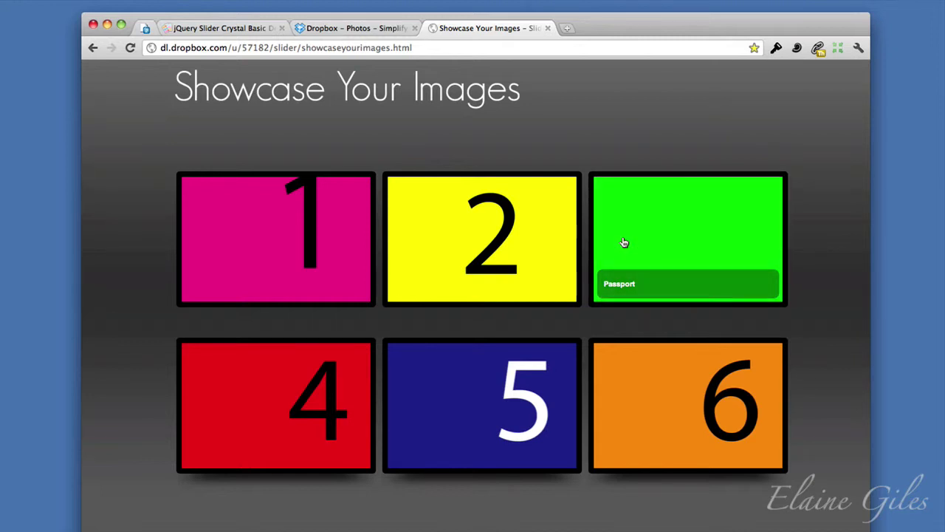
pyautogui.moveTo(671, 403)
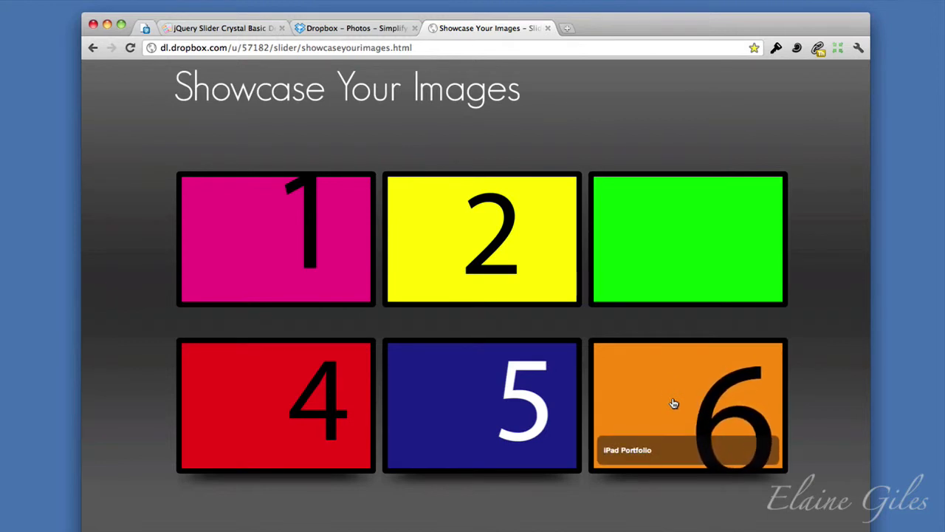
pyautogui.moveTo(485, 395)
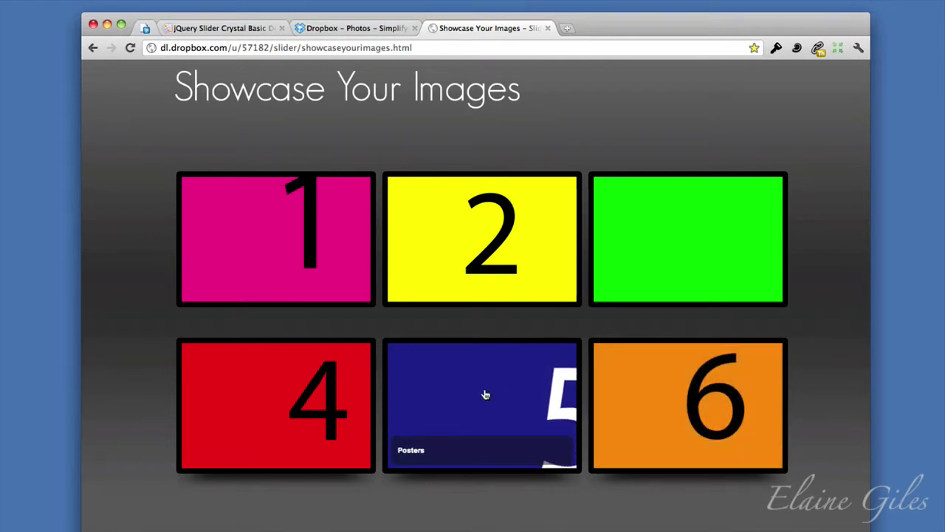
pyautogui.moveTo(285, 379)
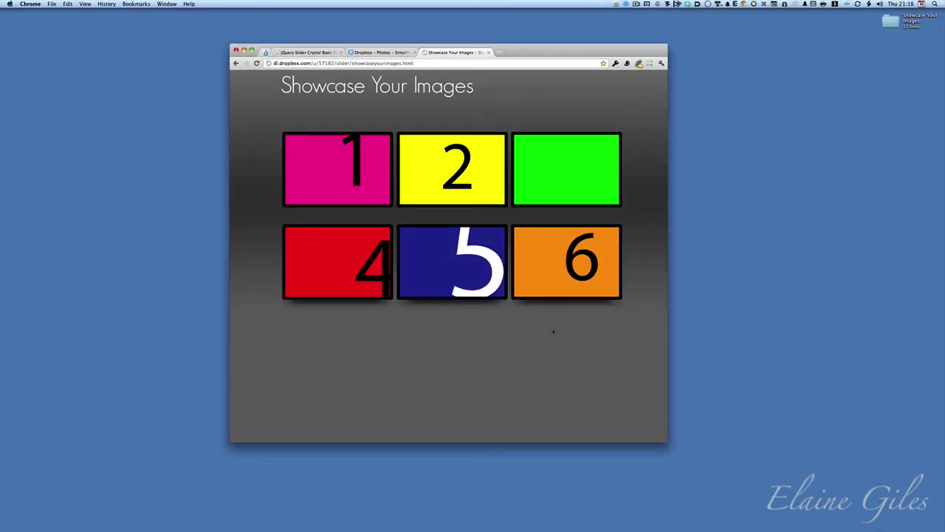
pyautogui.press('super+r')
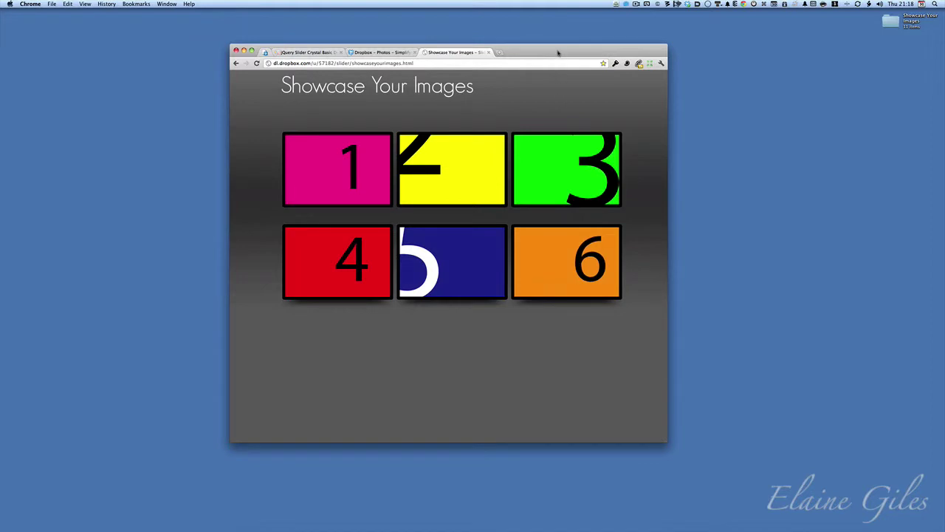
# Move Chrome to the top-left and place a narrower Finder window on Public beside it.
pyautogui.moveTo(559, 53); pyautogui.dragTo(345, 2)
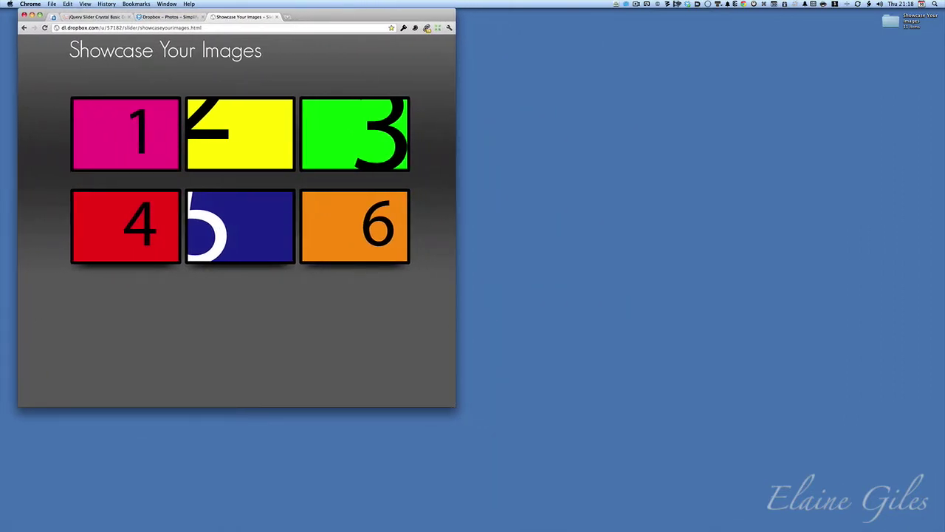
pyautogui.press('super+Tab')
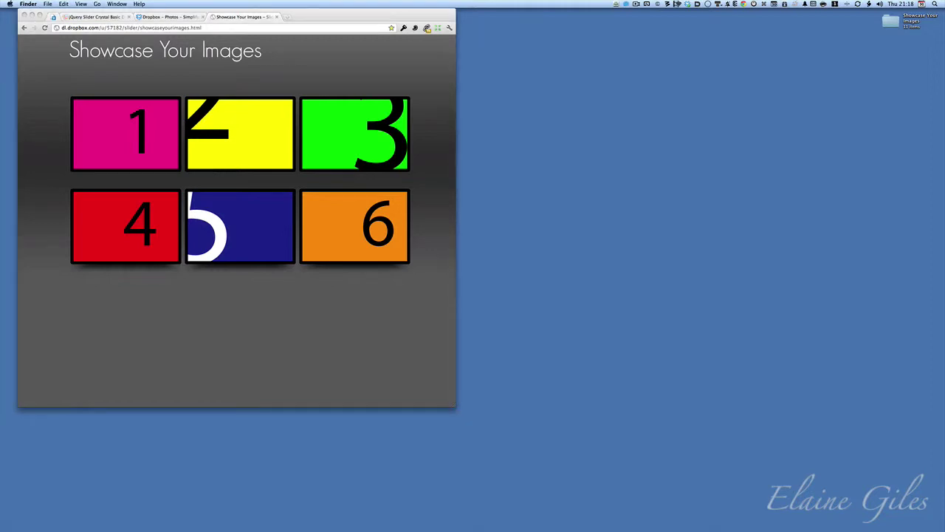
pyautogui.press('super+n')
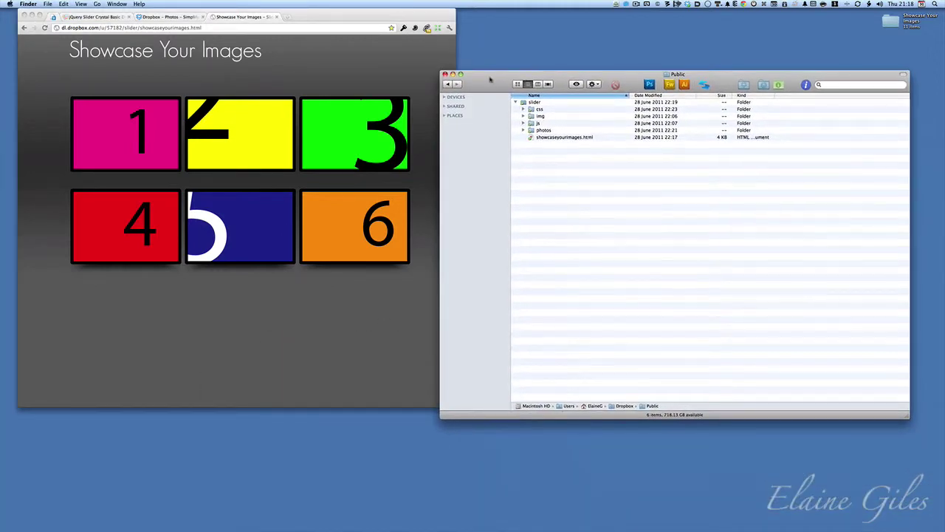
pyautogui.moveTo(907, 418); pyautogui.dragTo(830, 418)
pyautogui.moveTo(492, 82); pyautogui.dragTo(510, 19)
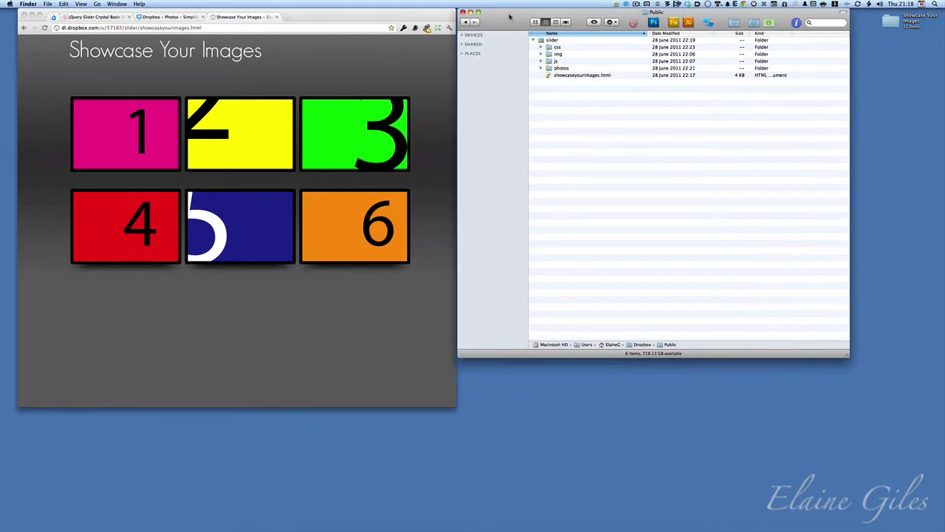
# Open the slider's photos folder and point out 001.jpg, 006.jpg and sm_001.jpg.
pyautogui.click(561, 68)
pyautogui.doubleClick(561, 69)
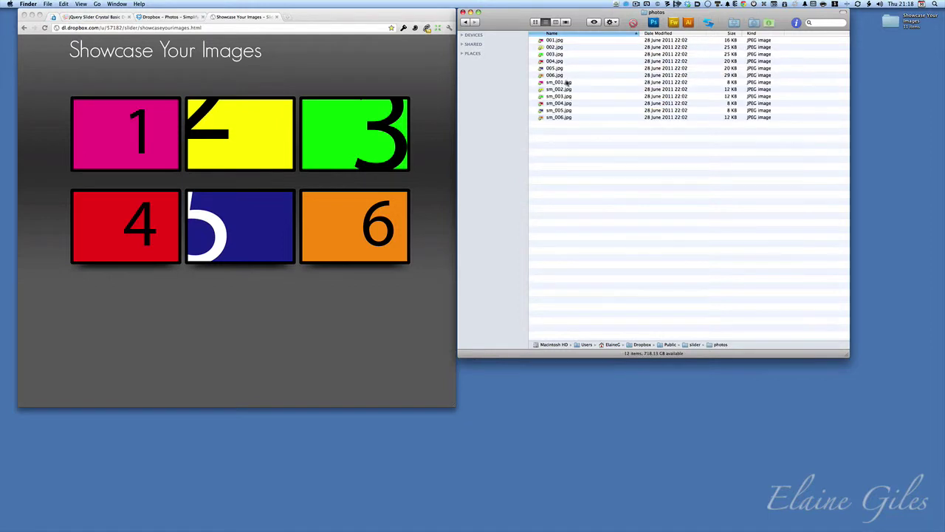
pyautogui.click(566, 42)
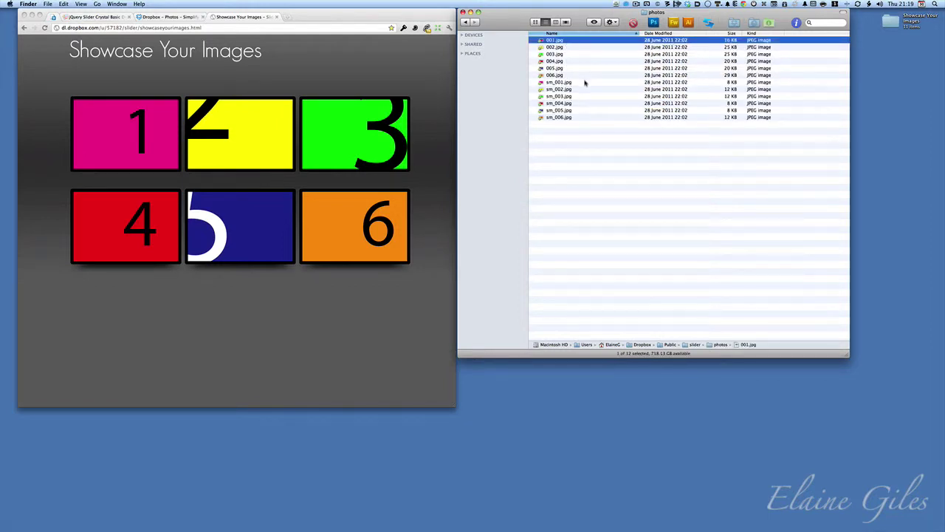
pyautogui.click(570, 76)
pyautogui.click(576, 84)
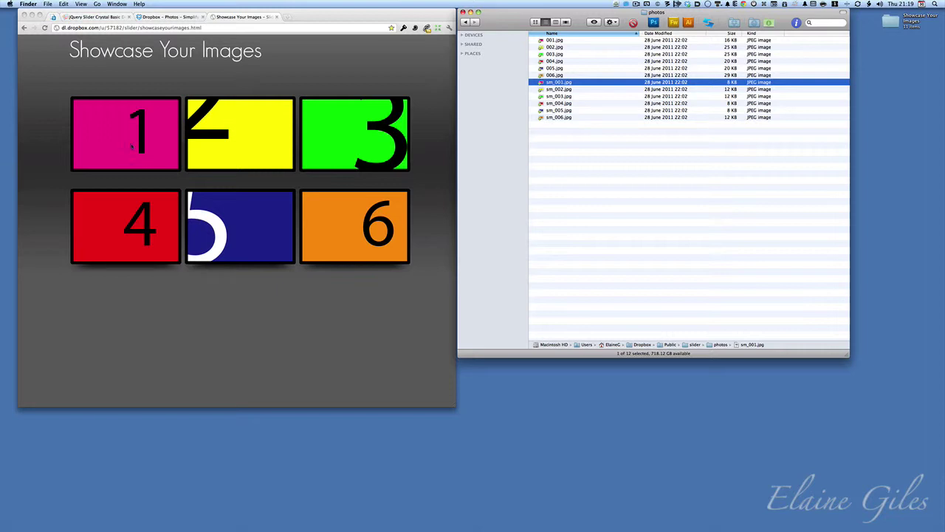
# Open sample image 1 enlarged, widen the browser window, and close the enlarged view.
pyautogui.click(175, 310)
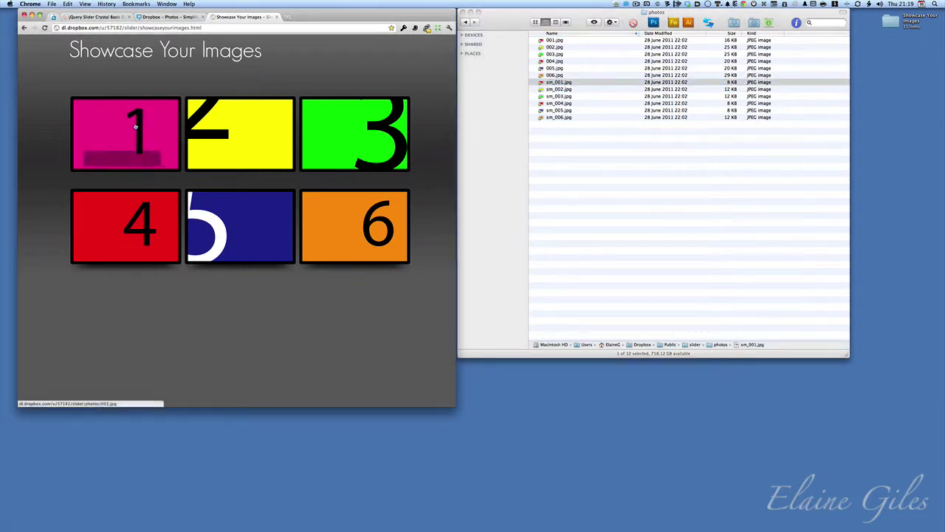
pyautogui.click(131, 129)
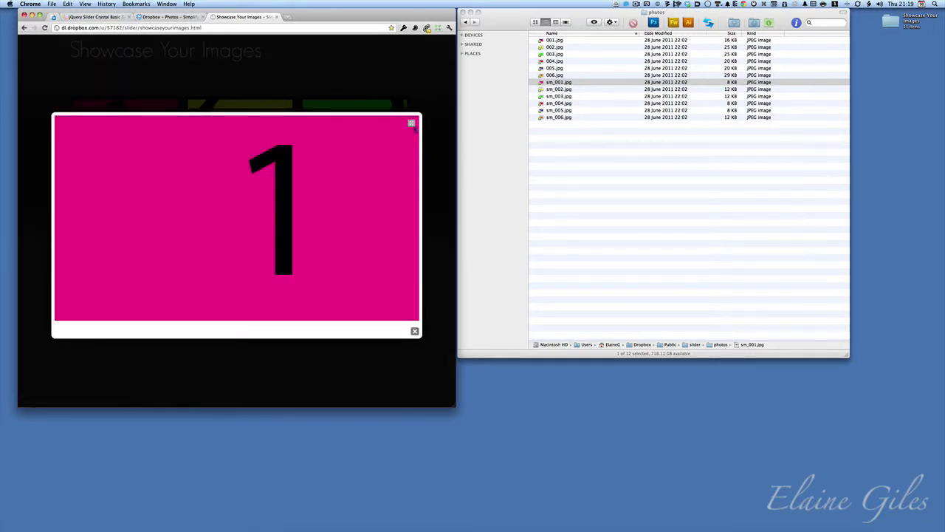
pyautogui.click(412, 122)
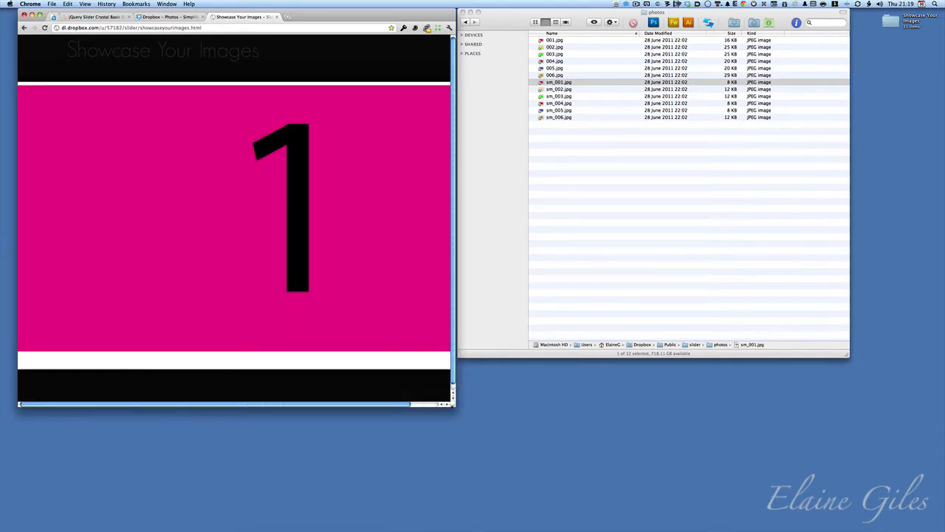
pyautogui.moveTo(454, 404); pyautogui.dragTo(529, 425)
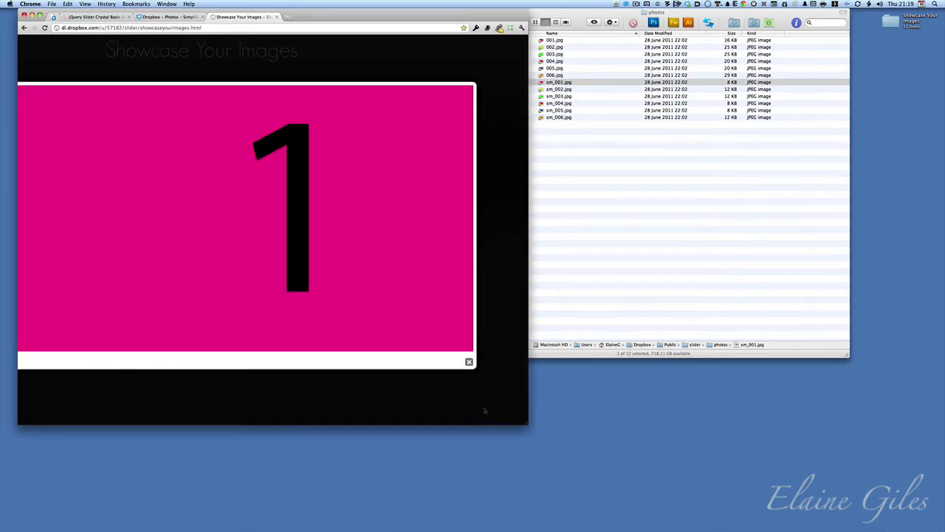
pyautogui.click(469, 361)
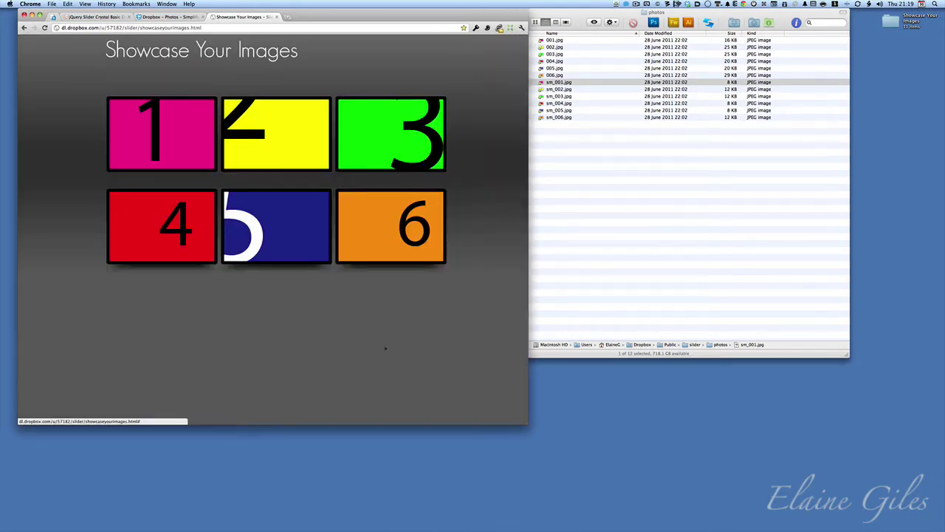
# Enlarge and close sample images 2 and 5, then make the browser window narrower.
pyautogui.click(296, 146)
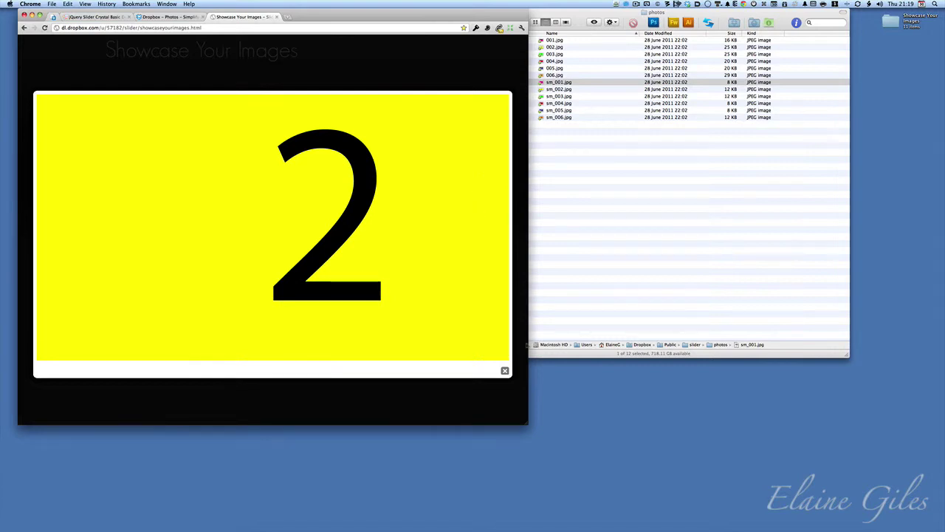
pyautogui.click(505, 370)
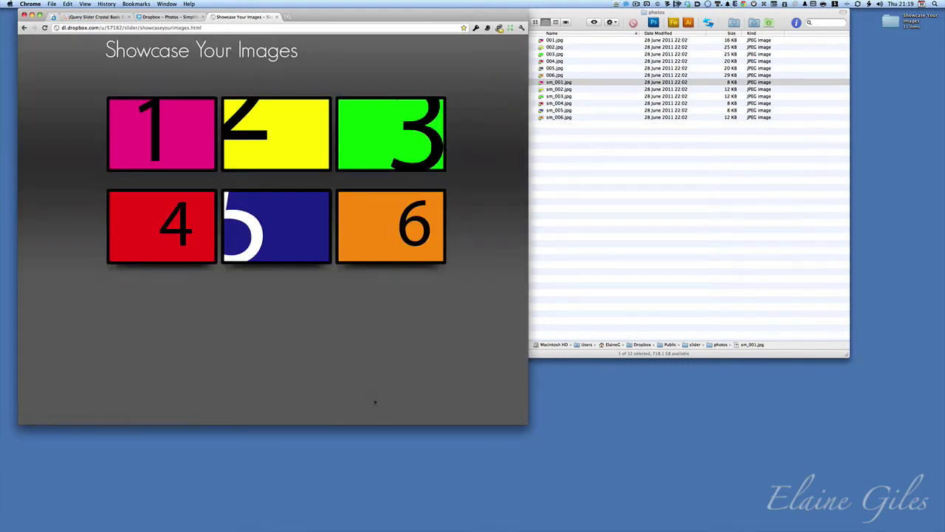
pyautogui.click(318, 254)
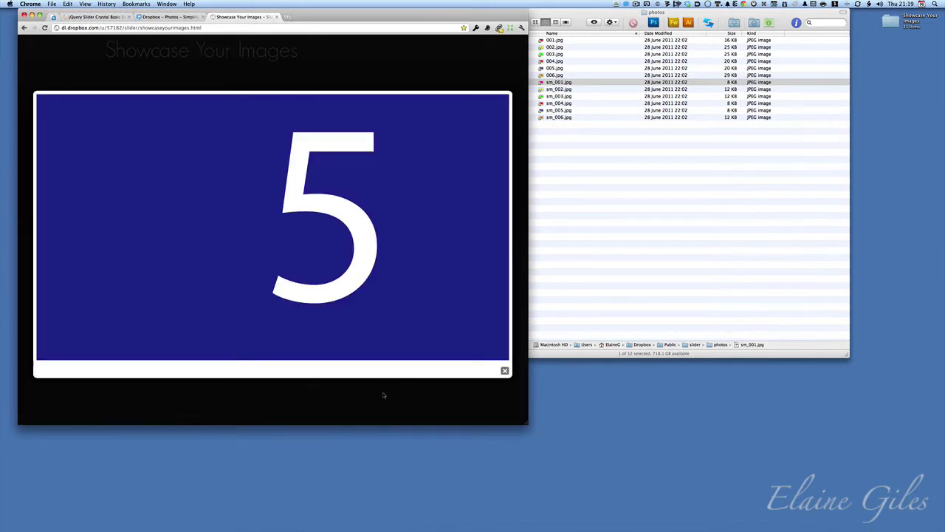
pyautogui.click(505, 371)
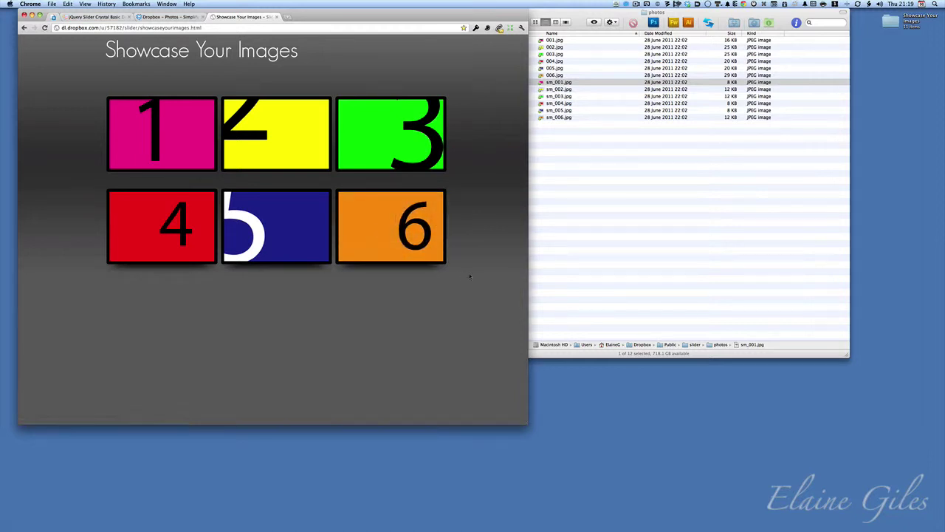
pyautogui.moveTo(525, 425); pyautogui.dragTo(458, 423)
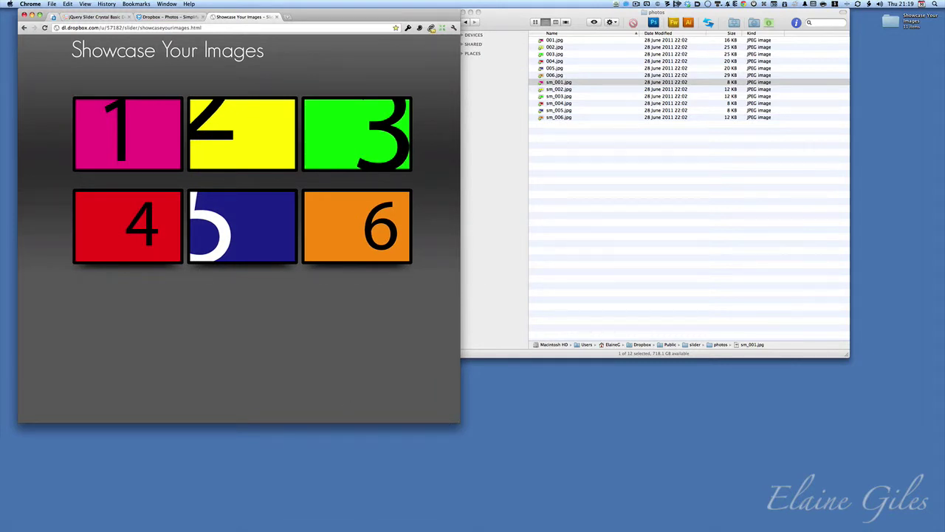
# Bring the Images for Swapping window over photos and Quick Look its posters starting at 001.jpg.
pyautogui.press('super+Tab')
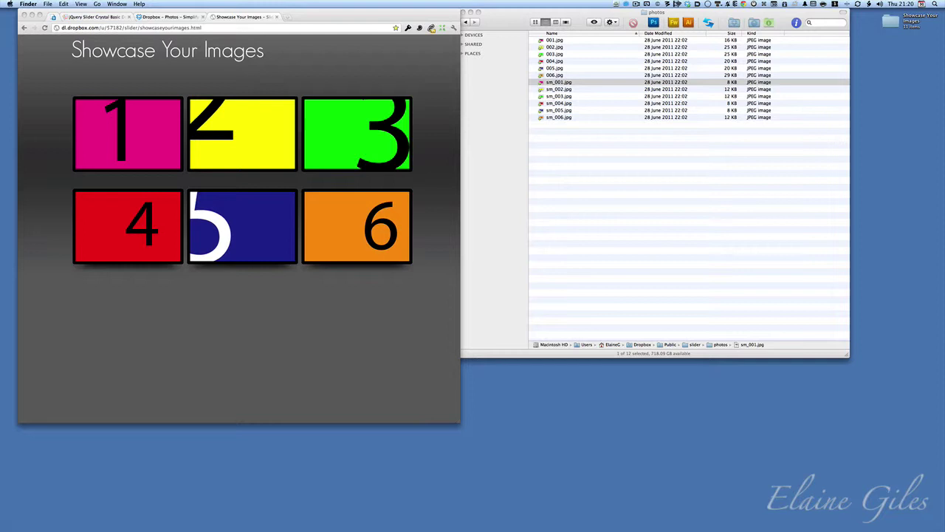
pyautogui.moveTo(274, 472); pyautogui.dragTo(906, 145)
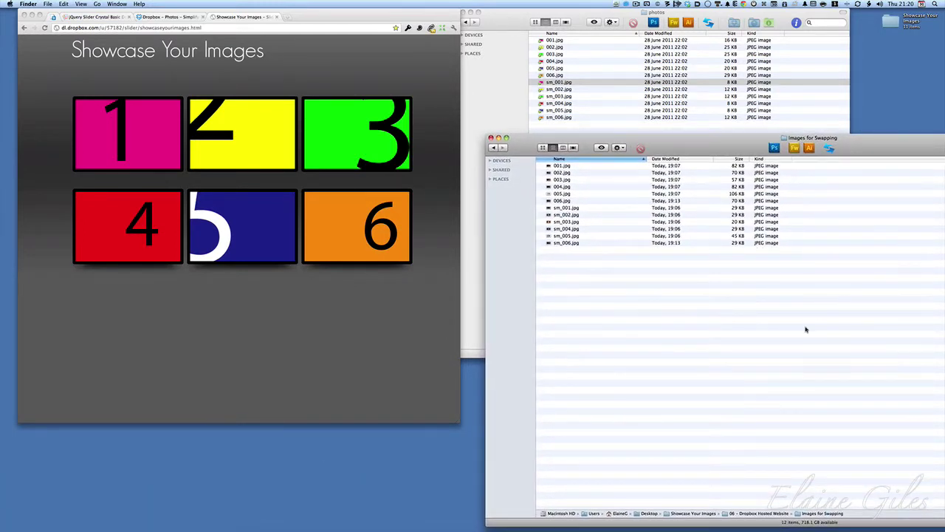
pyautogui.click(569, 166)
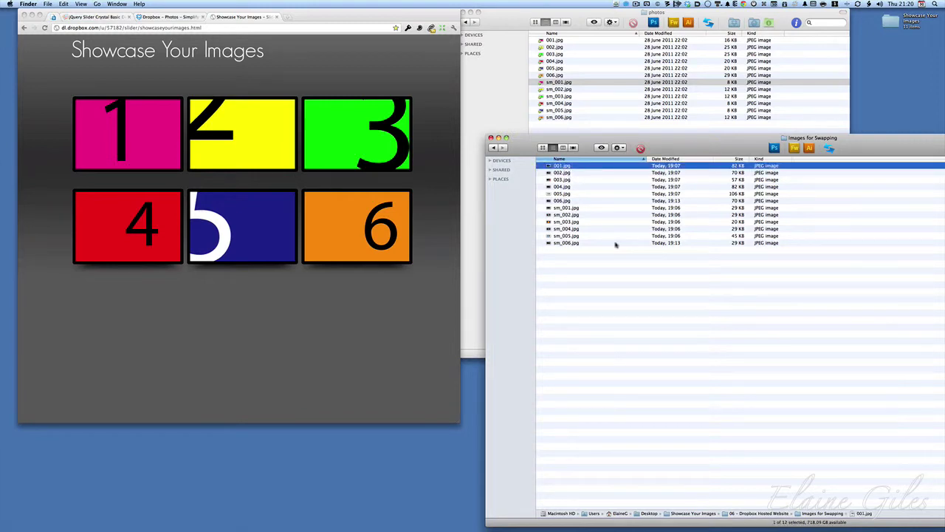
pyautogui.press('space')
pyautogui.press('Down')
pyautogui.press('Down')
pyautogui.press('Down')
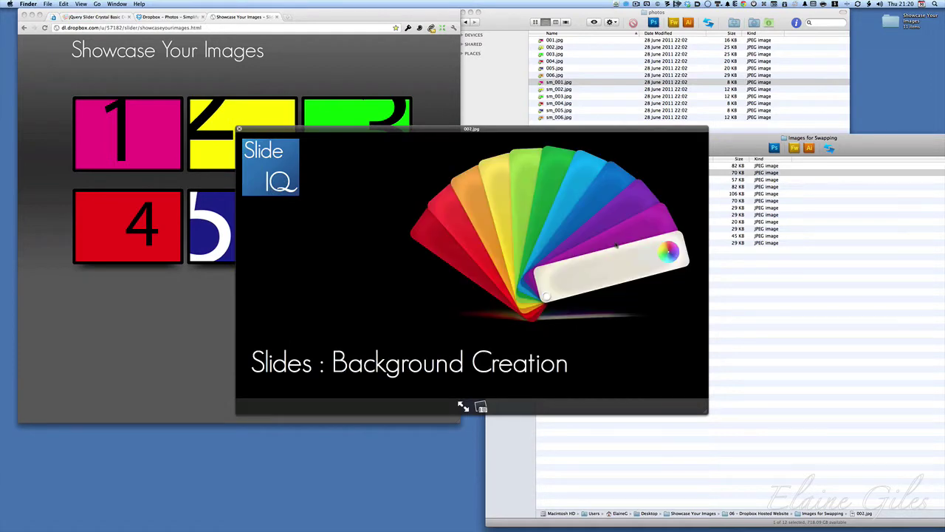
pyautogui.press('space')
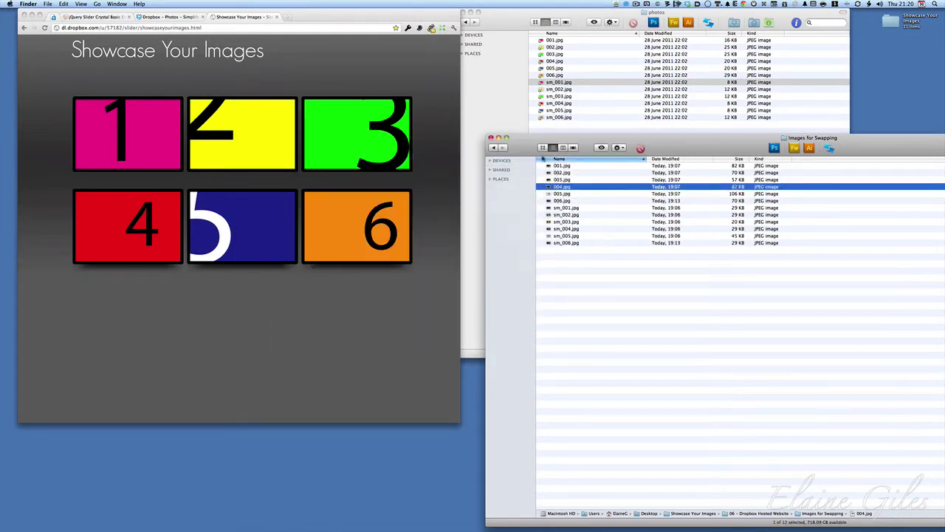
pyautogui.moveTo(524, 153); pyautogui.dragTo(442, 178)
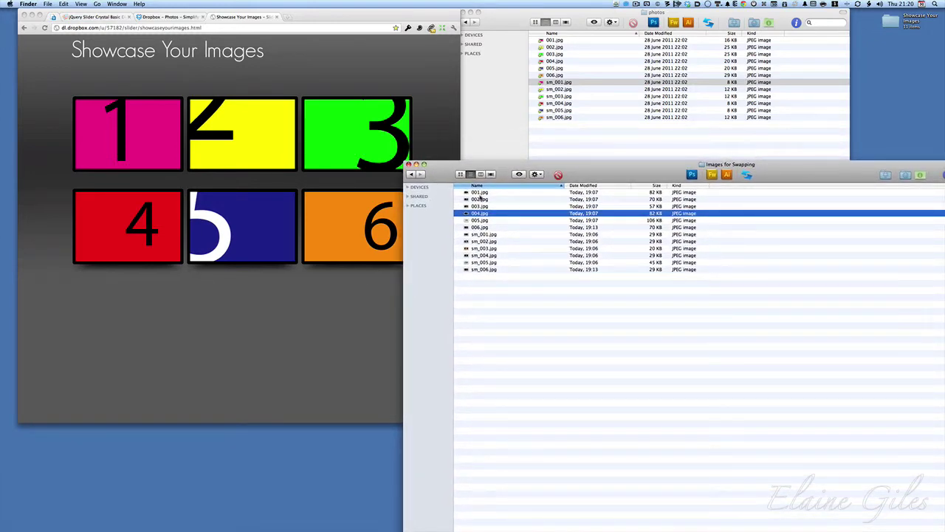
# Create a new desktop folder named Samples below Showcase Your Images.
pyautogui.rightClick(881, 116)
pyautogui.click(873, 119)
pyautogui.moveTo(893, 111); pyautogui.dragTo(892, 65)
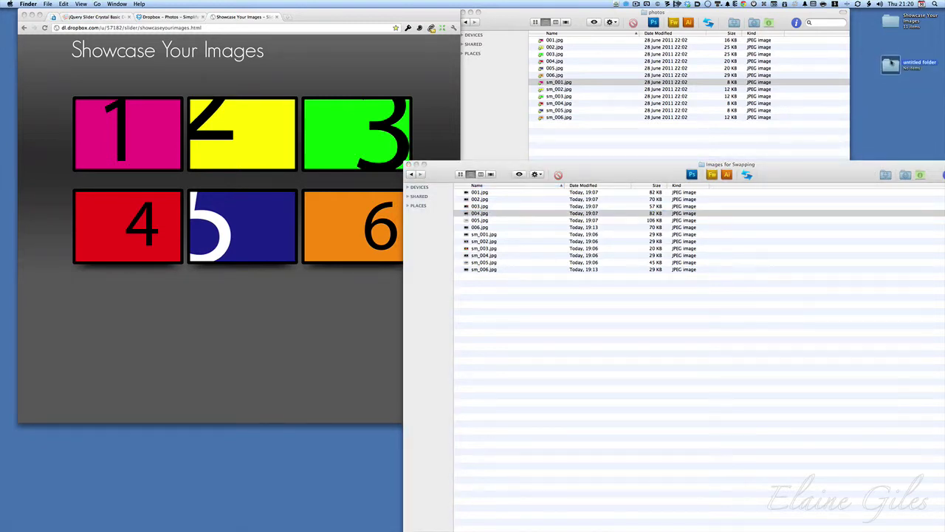
pyautogui.press('Return')
pyautogui.write('Samples')
pyautogui.press('Return')
# Move all sample images from the photos folder into Samples.
pyautogui.click(579, 142)
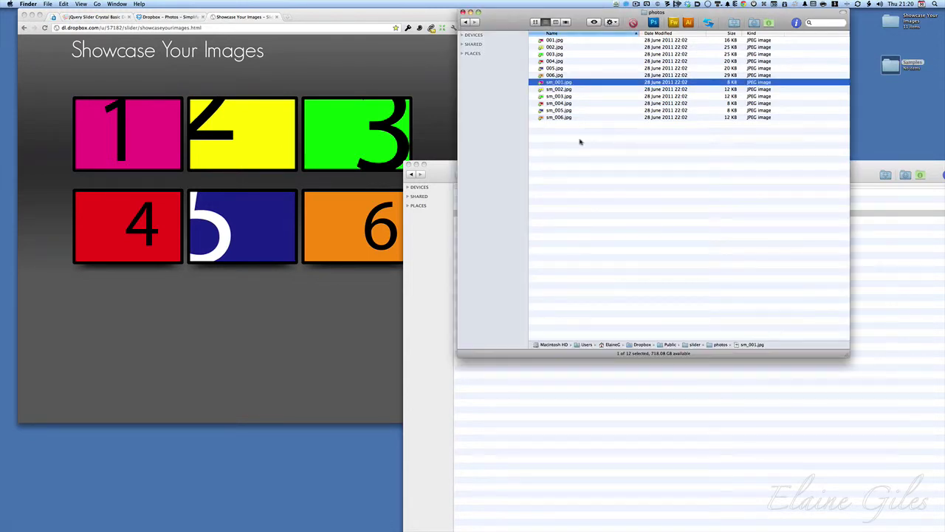
pyautogui.press('super+a')
pyautogui.moveTo(569, 117); pyautogui.dragTo(890, 67)
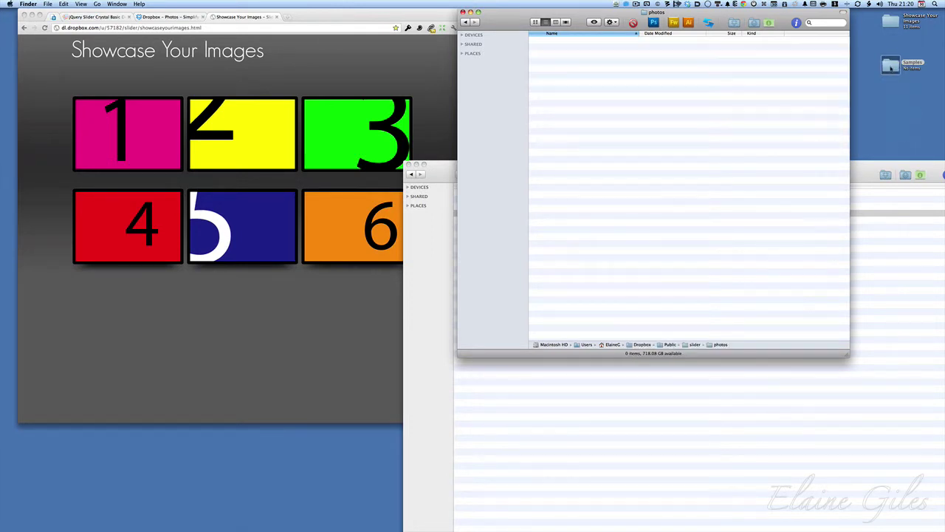
# Copy all Images for Swapping files into photos and close that window.
pyautogui.click(588, 450)
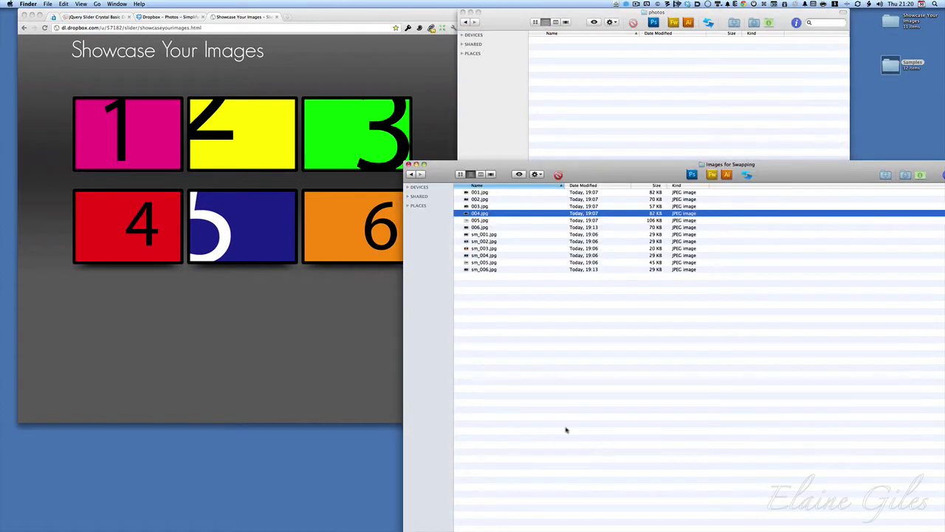
pyautogui.click(497, 298)
pyautogui.press('super+a')
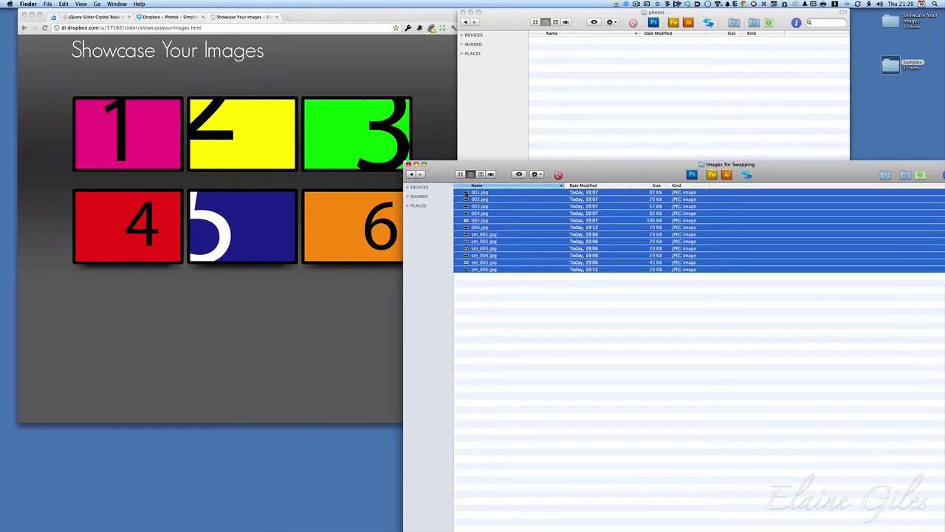
pyautogui.moveTo(466, 194); pyautogui.dragTo(607, 89)
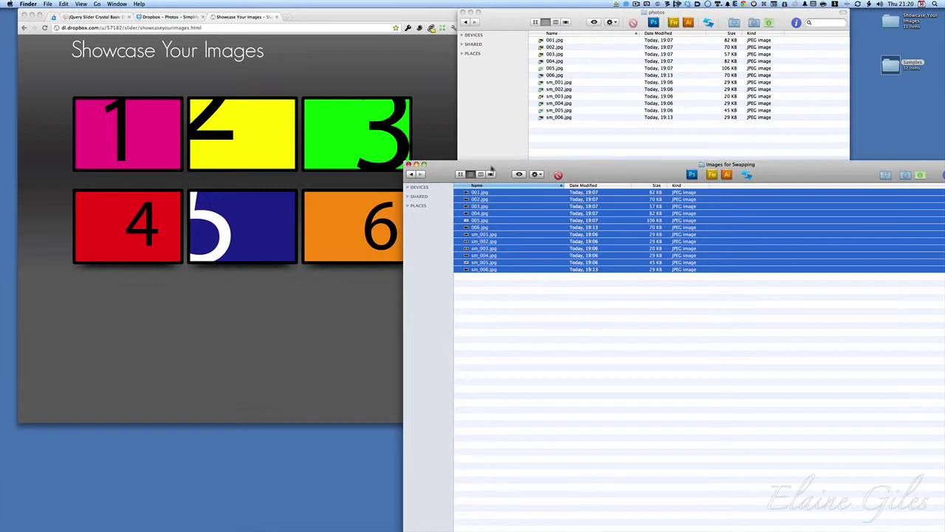
pyautogui.click(408, 164)
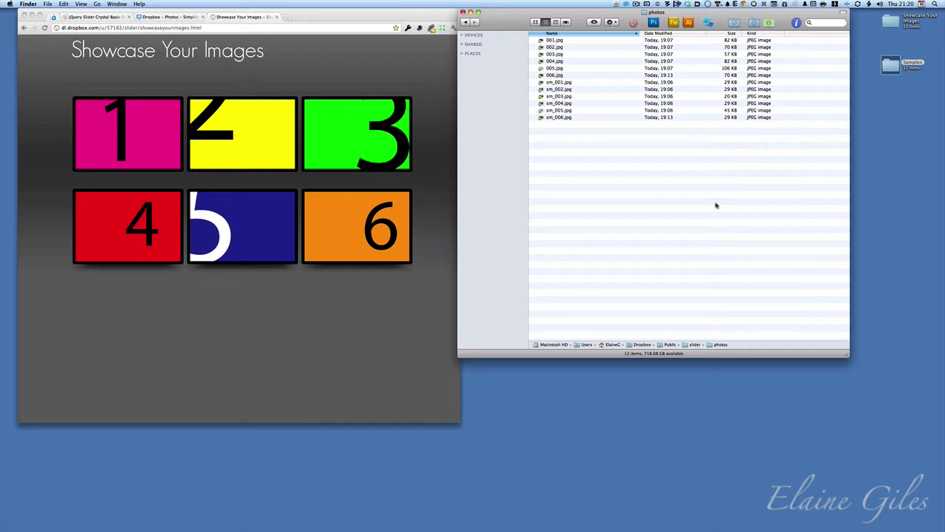
# Reload the Showcase Your Images page in Chrome to show the swapped-in posters.
pyautogui.click(169, 325)
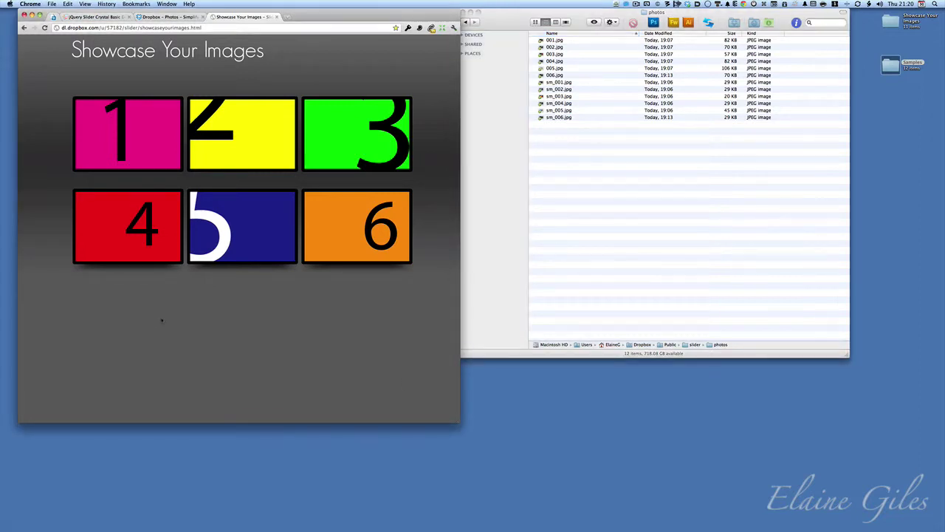
pyautogui.click(44, 27)
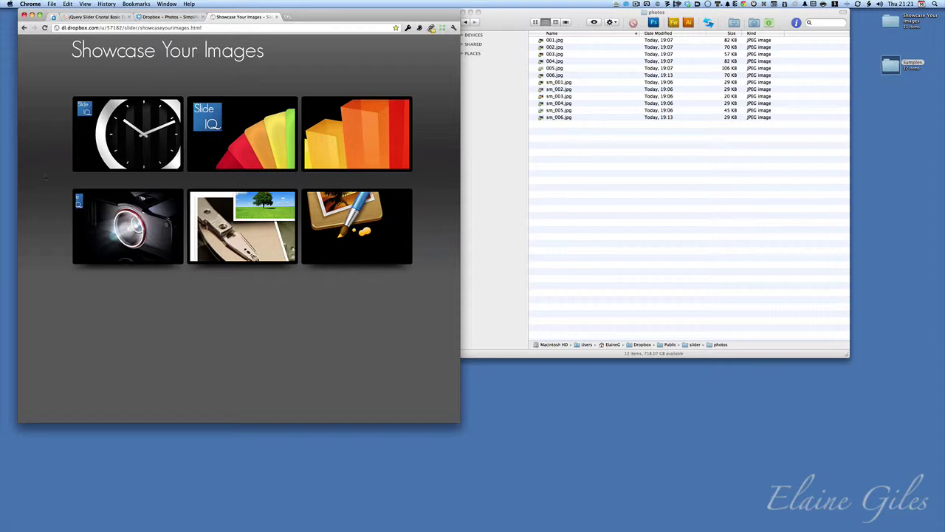
# Preview the poster captions and enlarge the orange 'Slides : Effective Charting' poster.
pyautogui.moveTo(131, 133)
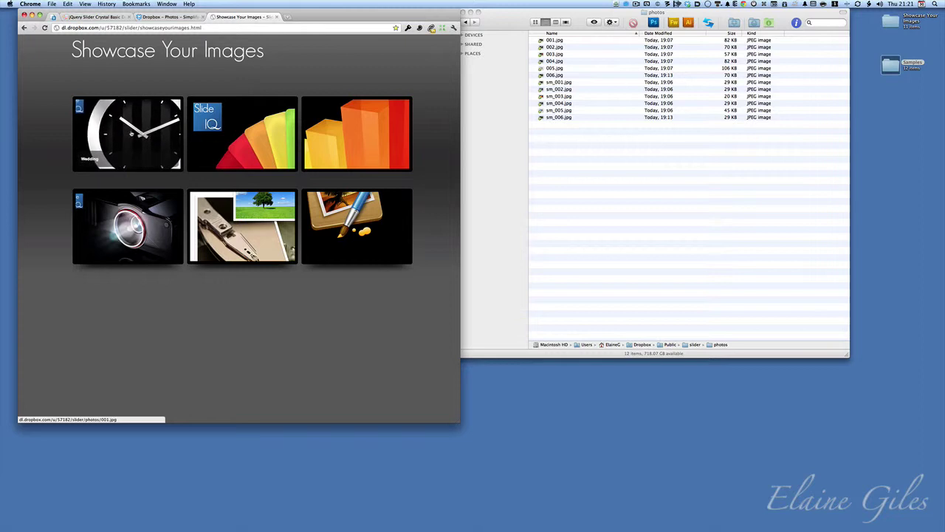
pyautogui.moveTo(268, 133)
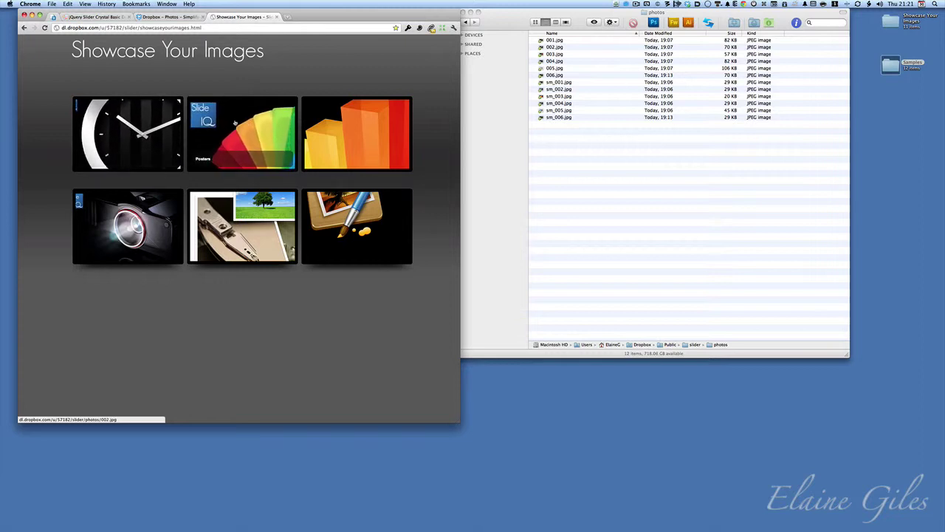
pyautogui.moveTo(375, 132)
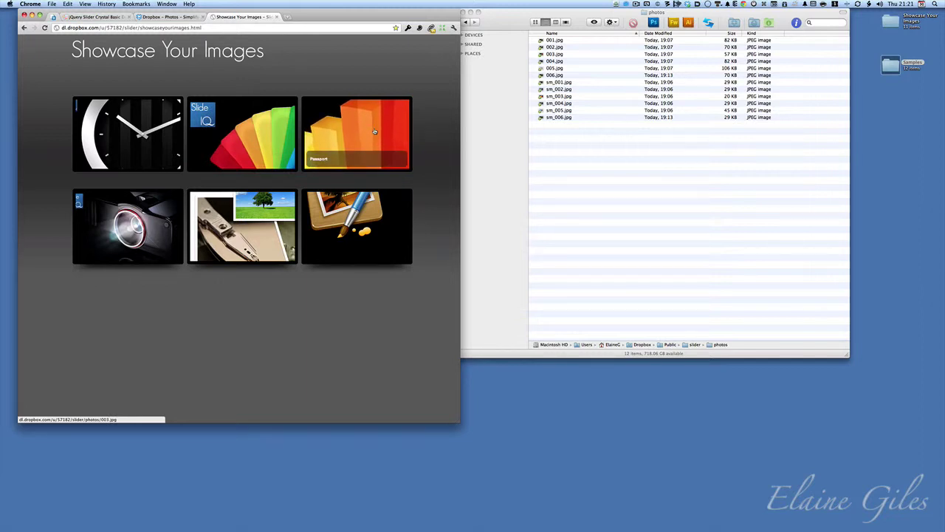
pyautogui.moveTo(345, 232)
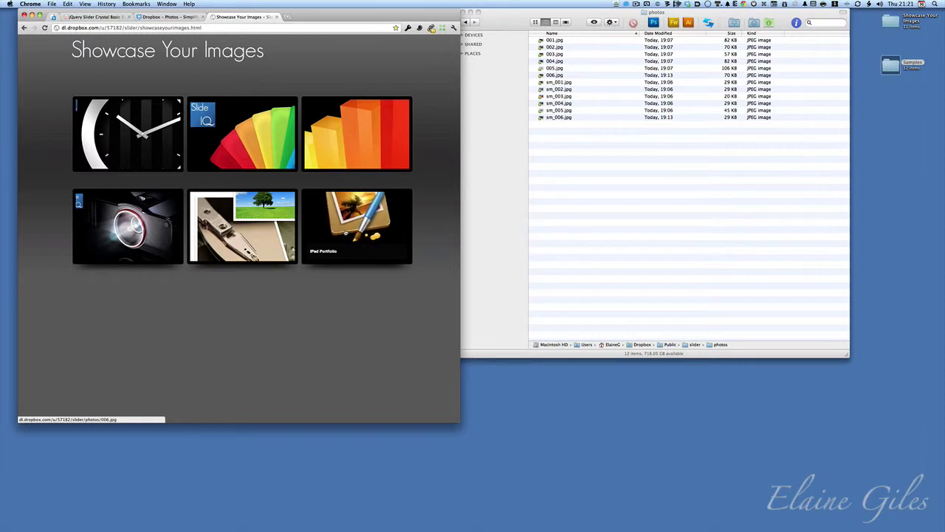
pyautogui.moveTo(341, 158)
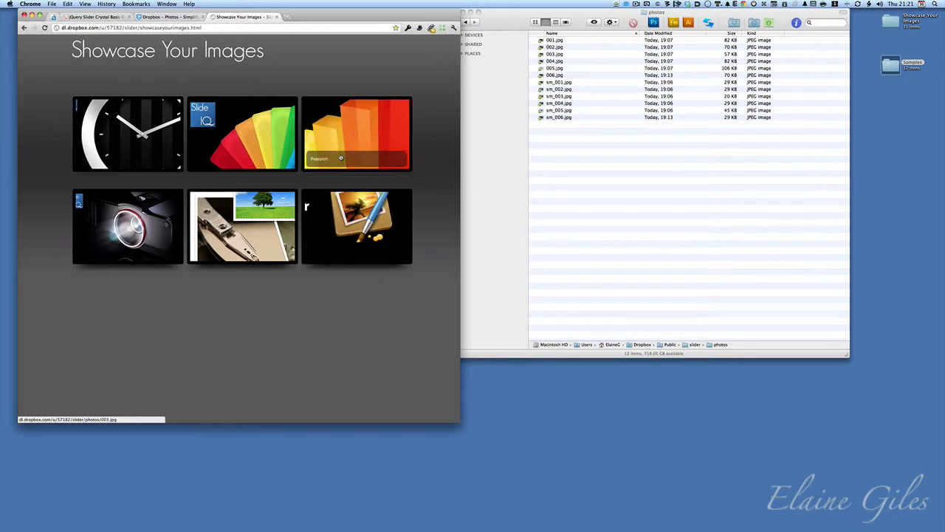
pyautogui.click(347, 141)
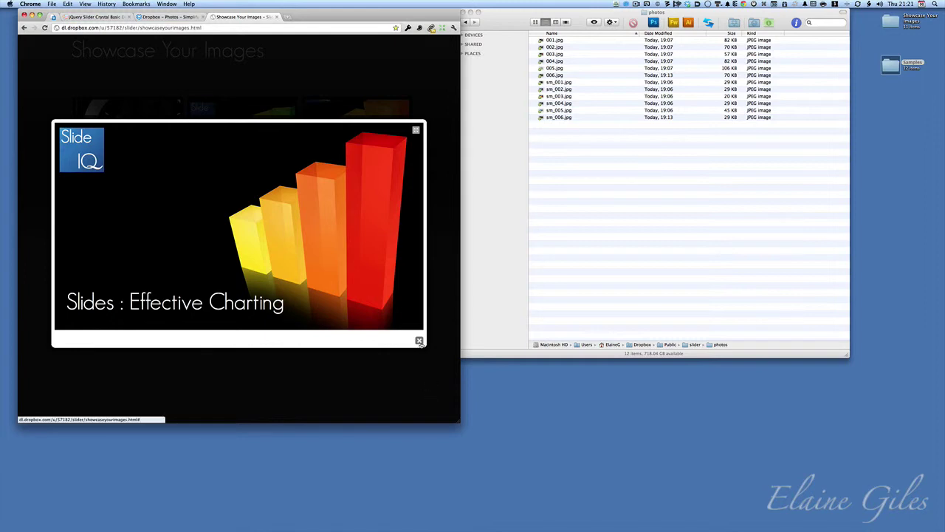
# Close Effective Charting, view the sixth Pixelmator poster enlarged, then close it.
pyautogui.click(419, 341)
pyautogui.click(360, 226)
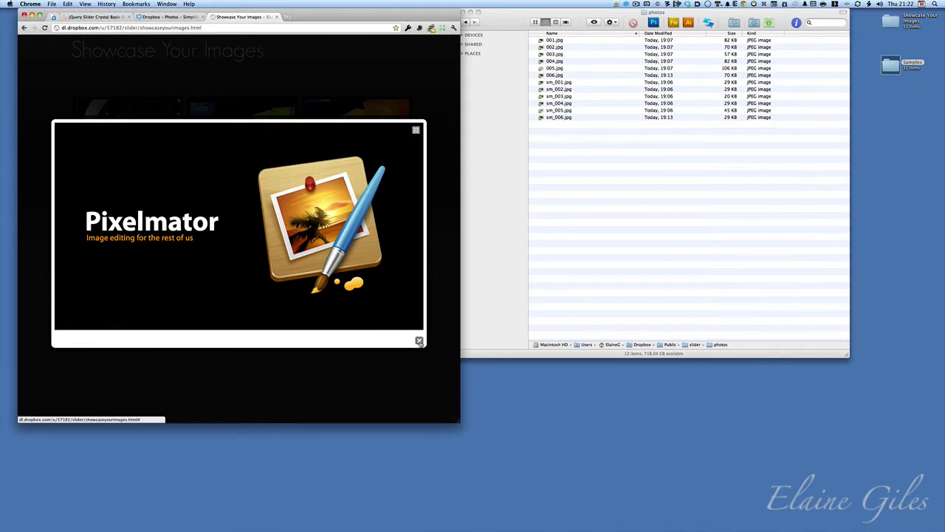
pyautogui.click(419, 341)
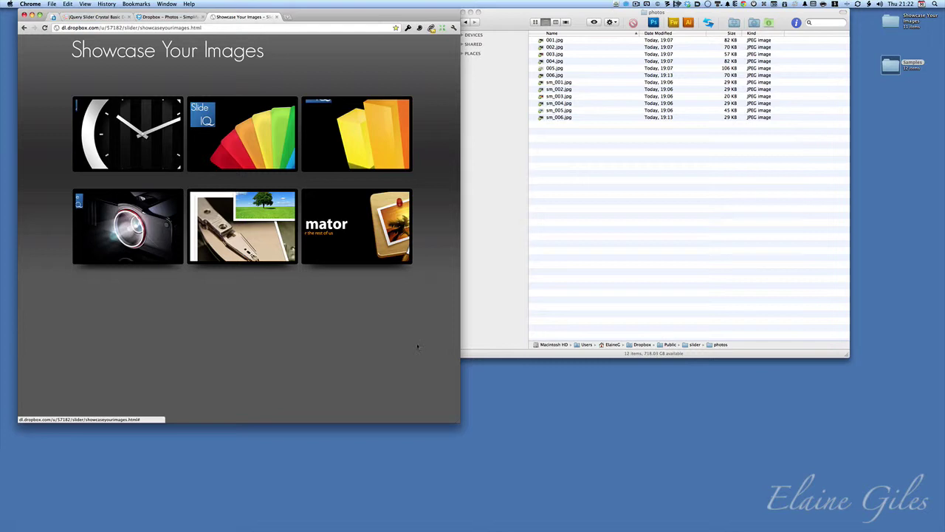
# Take Finder up to the slider folder and show Chrome's WOW Slider demo tab.
pyautogui.click(686, 345)
pyautogui.doubleClick(686, 346)
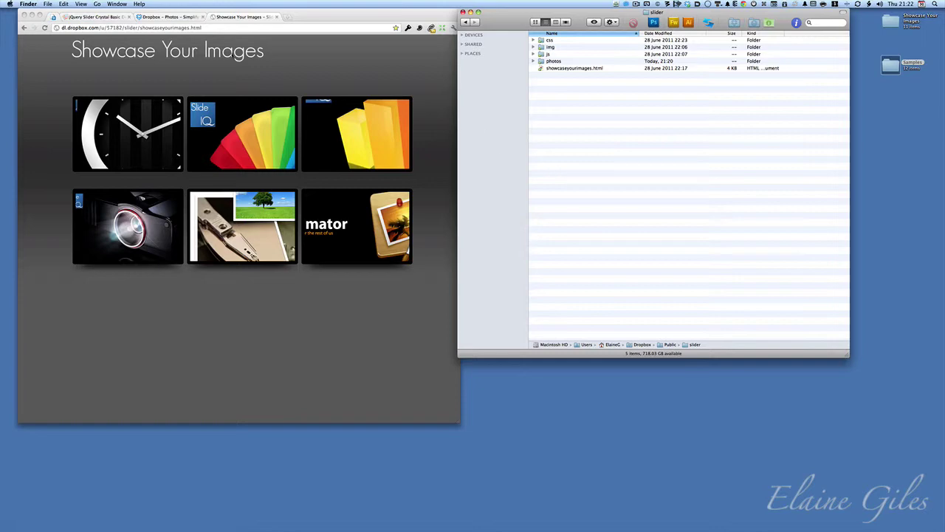
pyautogui.click(91, 16)
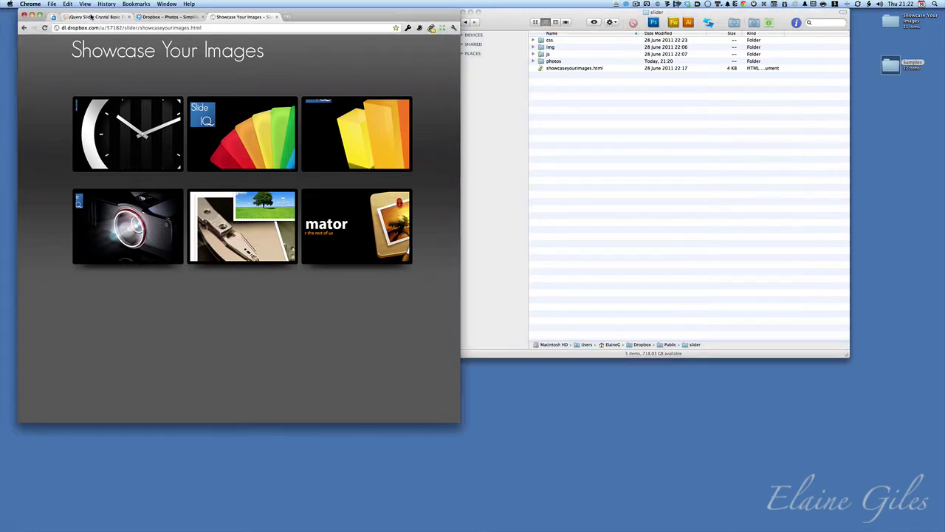
pyautogui.click(91, 17)
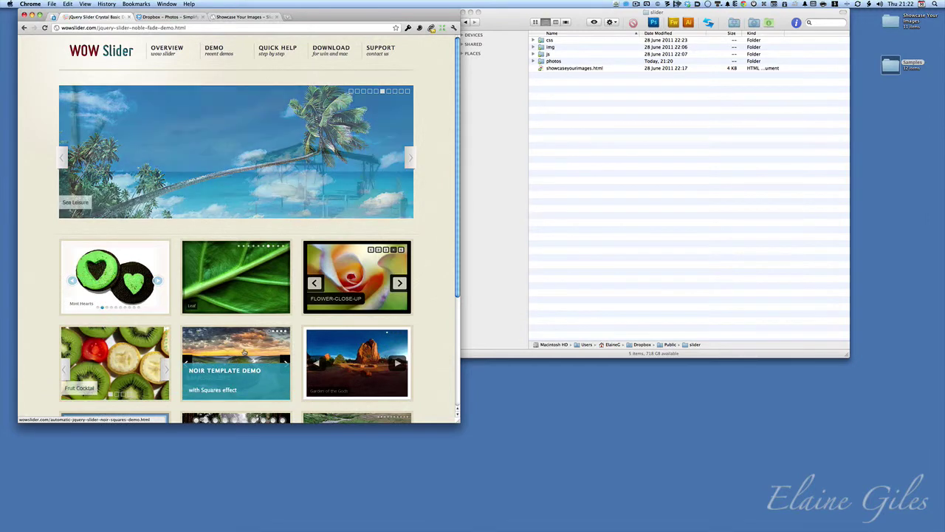
# Open the Noir squares demo, advance to the next and River slides, then return.
pyautogui.click(242, 352)
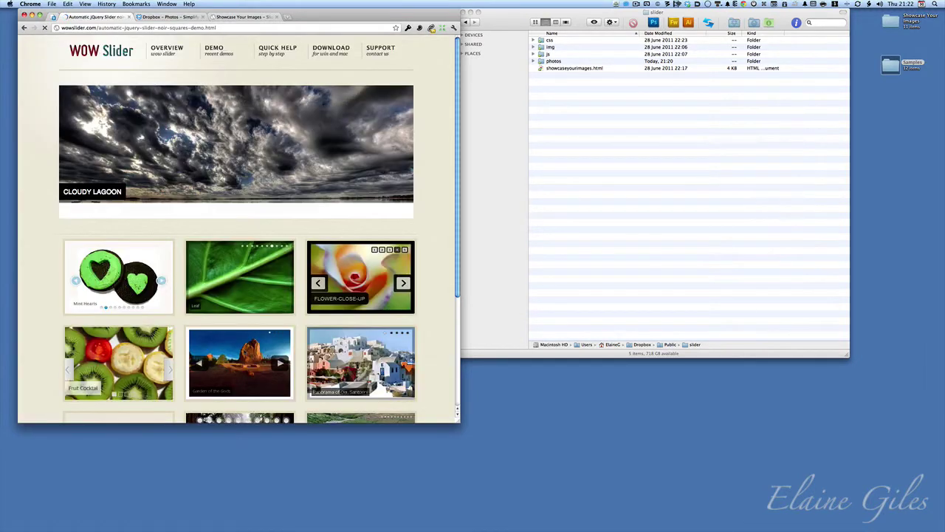
pyautogui.moveTo(79, 195)
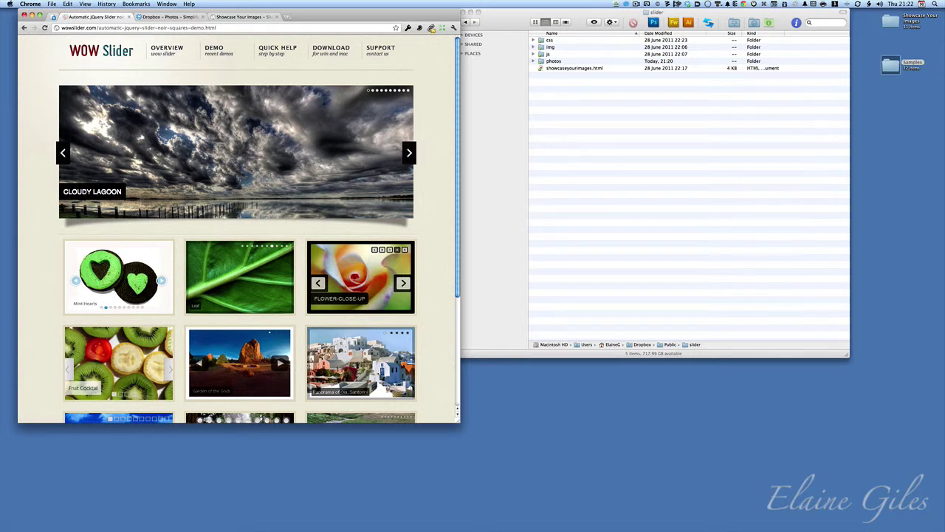
pyautogui.click(410, 153)
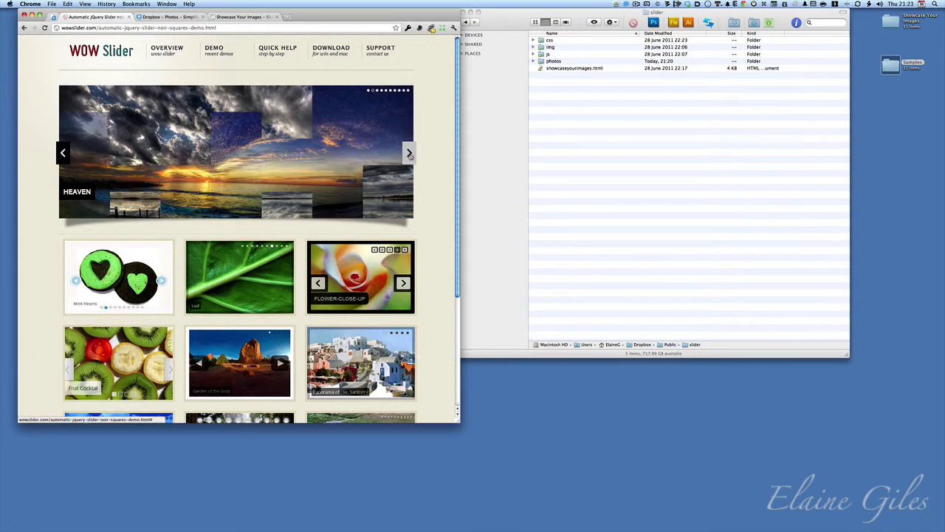
pyautogui.moveTo(386, 90)
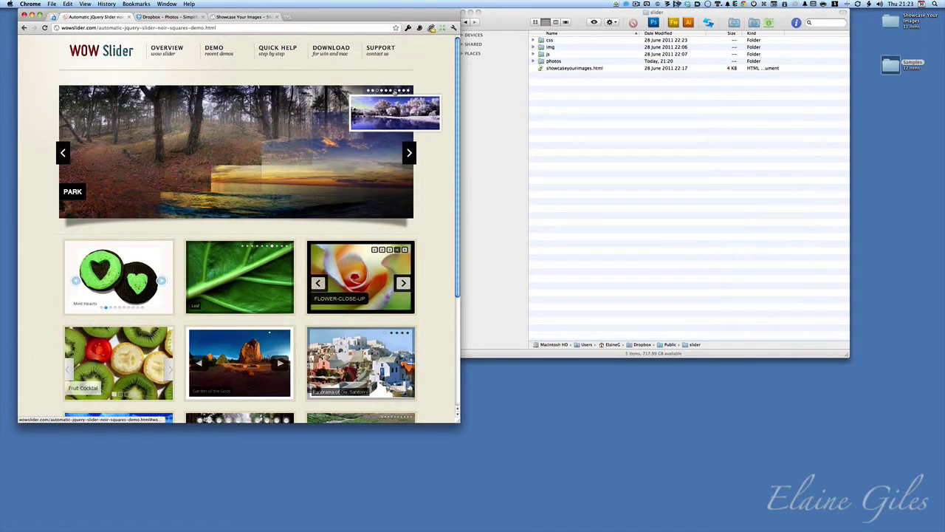
pyautogui.click(396, 90)
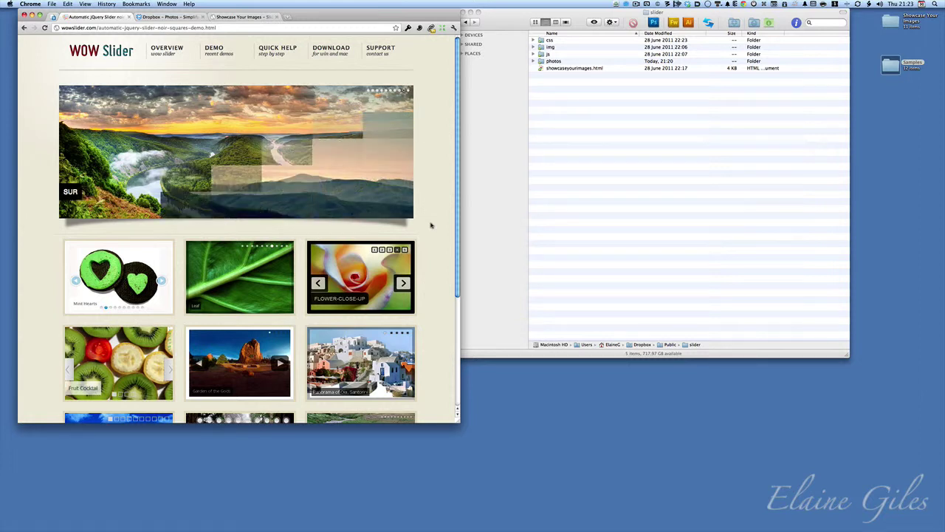
pyautogui.click(244, 16)
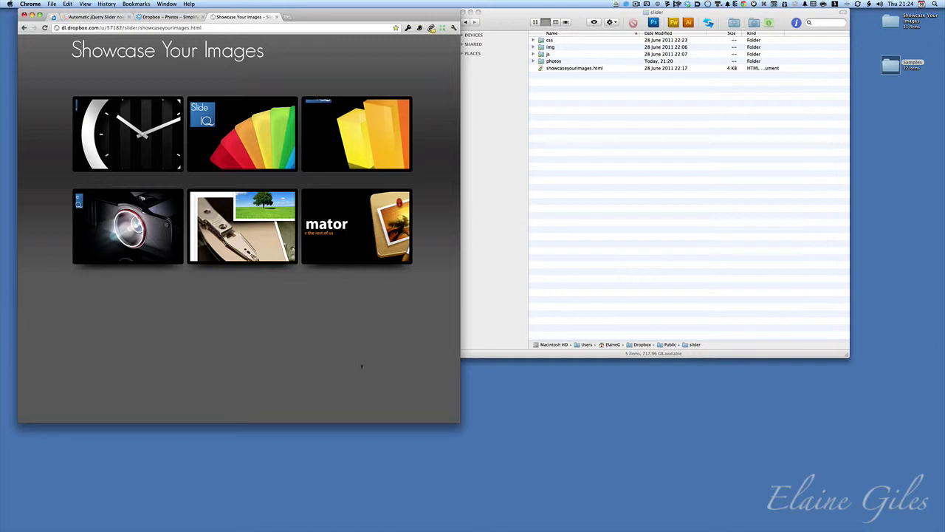
# Go up to the Public folder and show the slider folder's info.
pyautogui.click(488, 30)
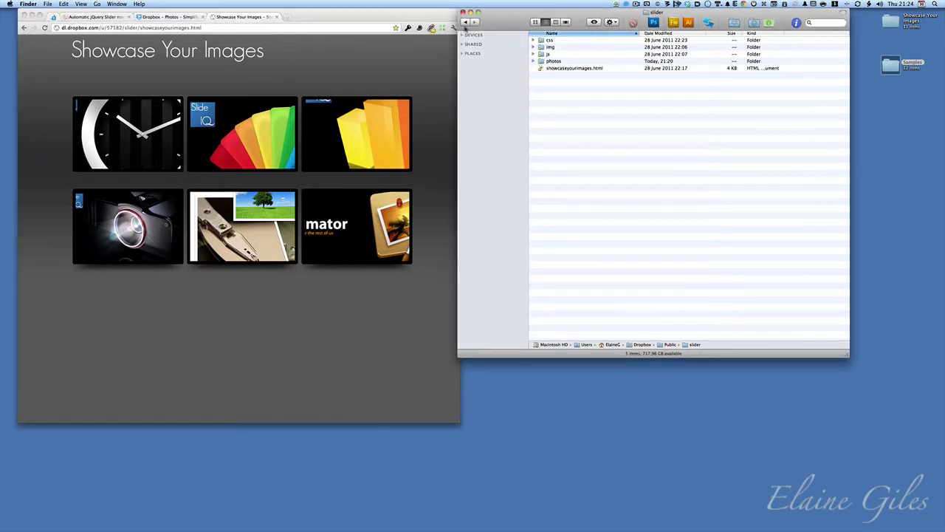
pyautogui.doubleClick(553, 61)
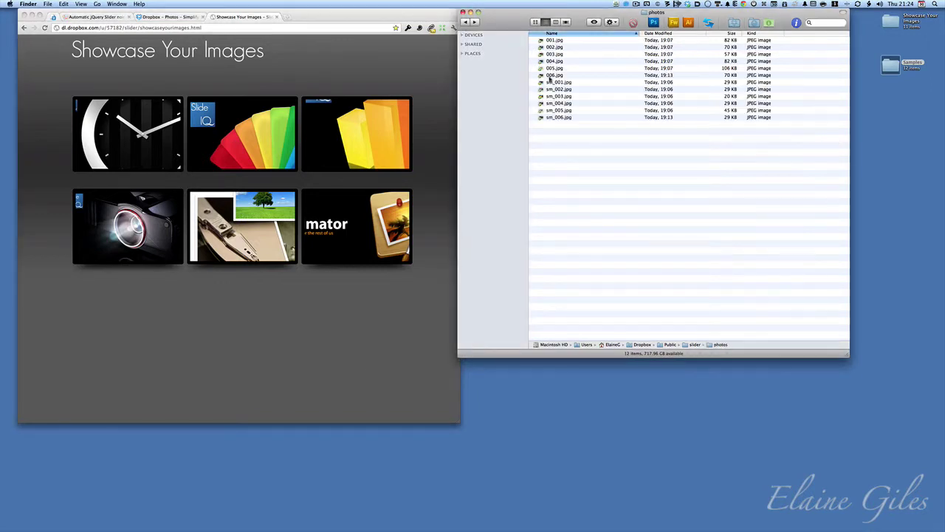
pyautogui.doubleClick(670, 344)
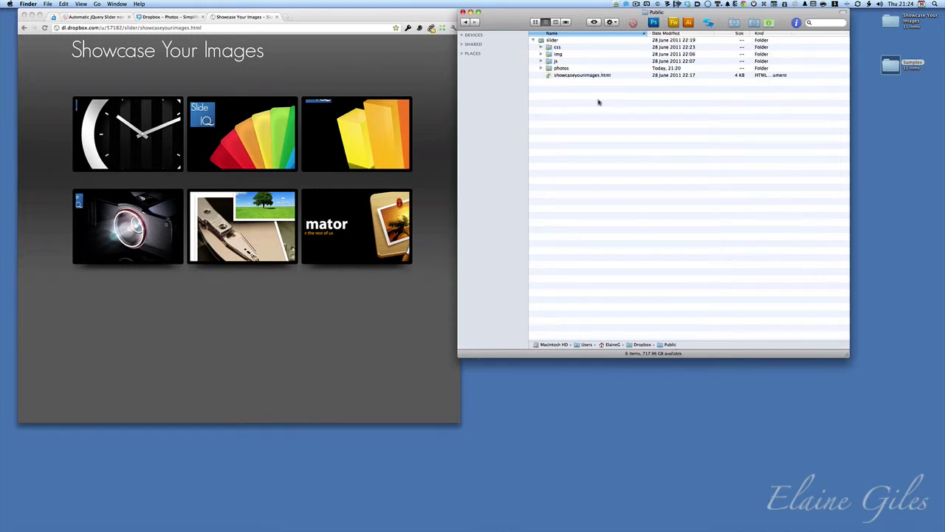
pyautogui.click(538, 40)
pyautogui.click(544, 40)
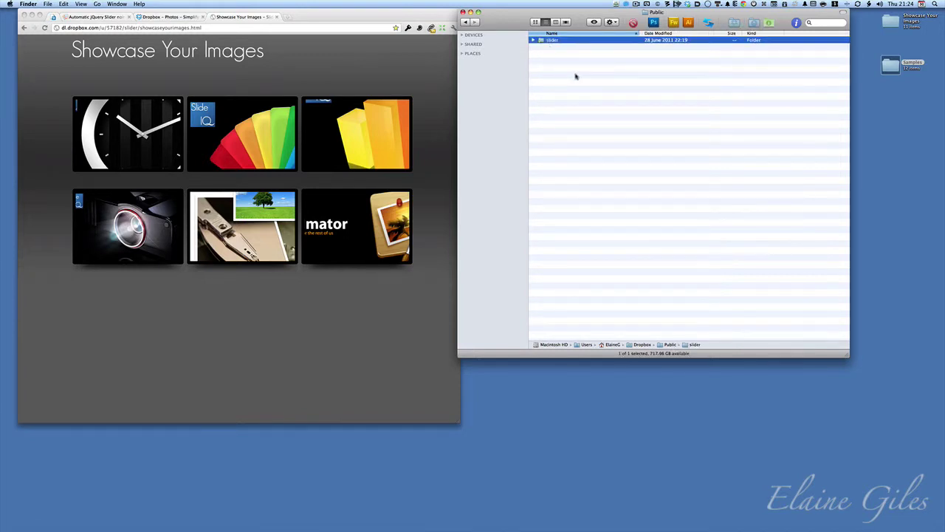
pyautogui.press('super+i')
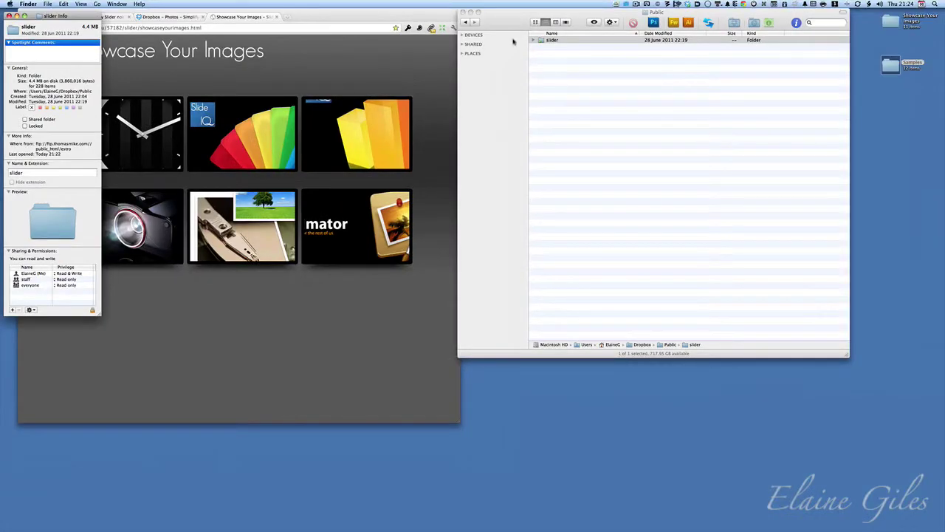
# Expand slider and inspect its img and js subfolders, collapsing each again.
pyautogui.click(534, 41)
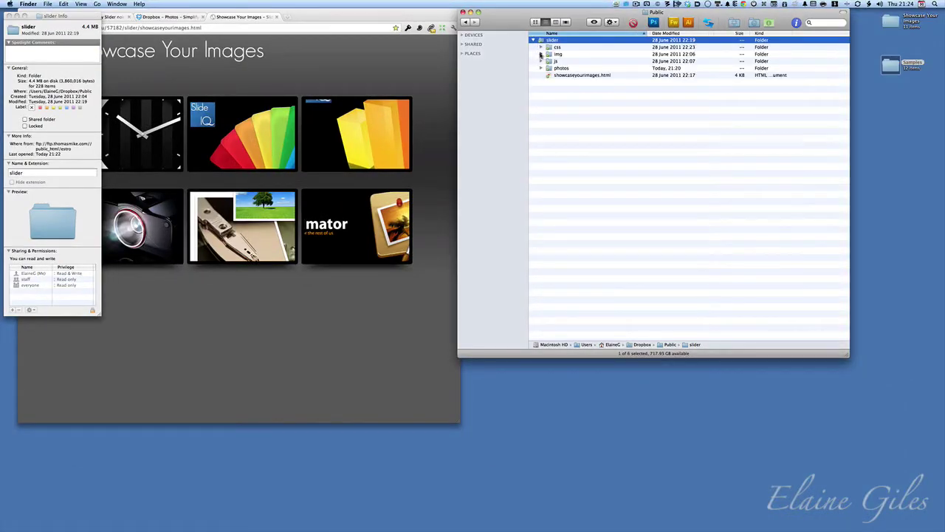
pyautogui.click(541, 55)
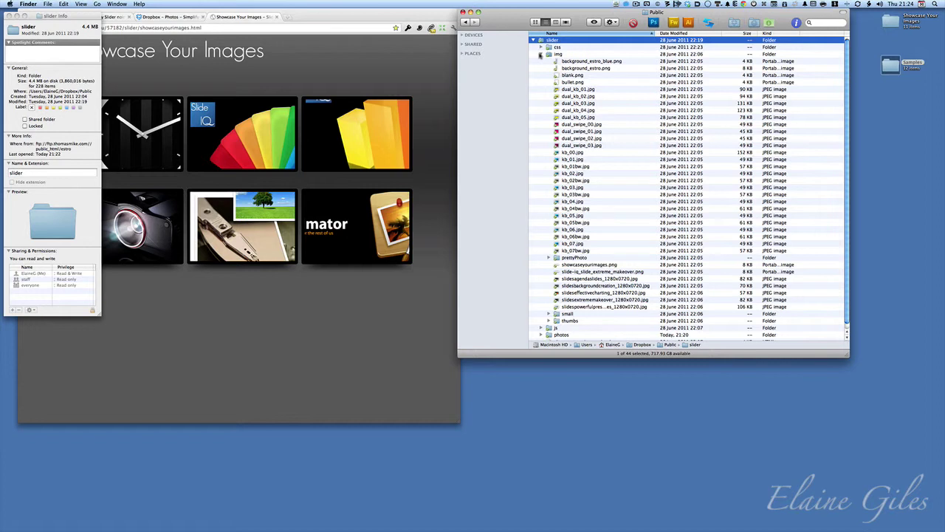
pyautogui.click(541, 54)
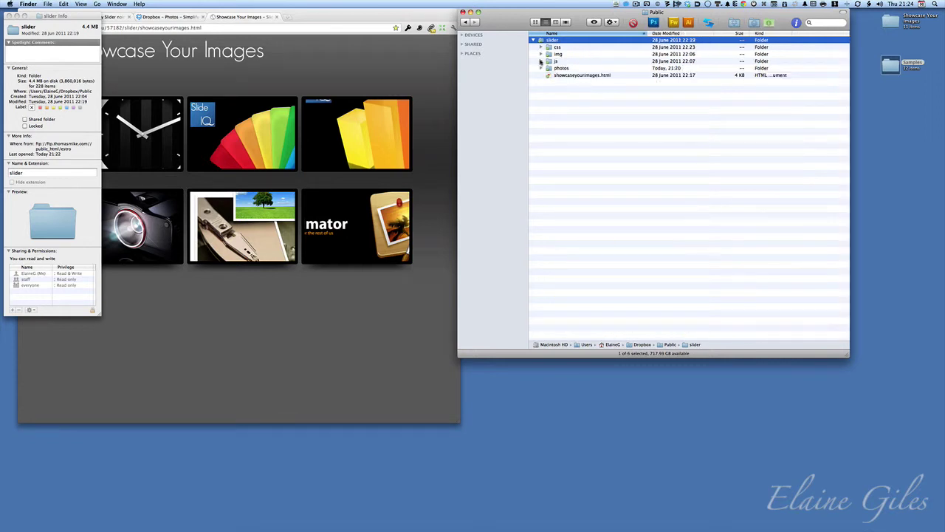
pyautogui.click(541, 61)
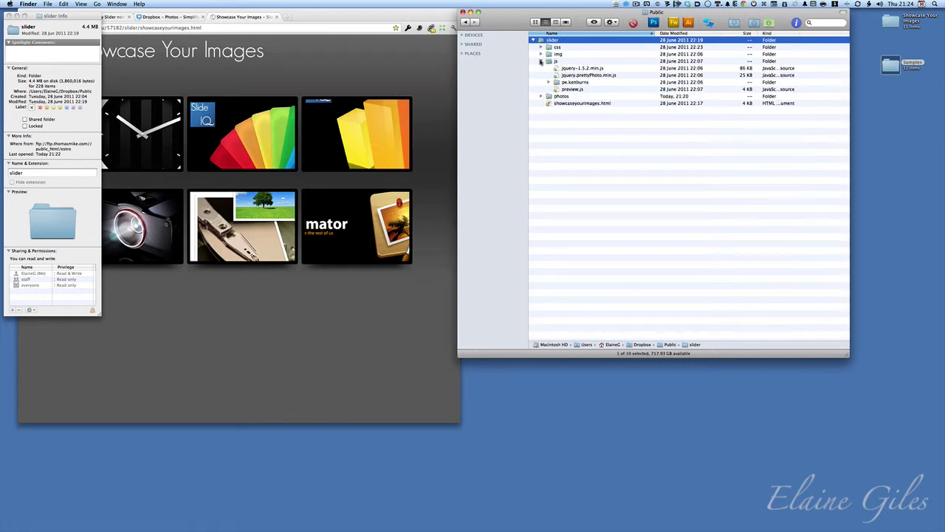
pyautogui.click(541, 61)
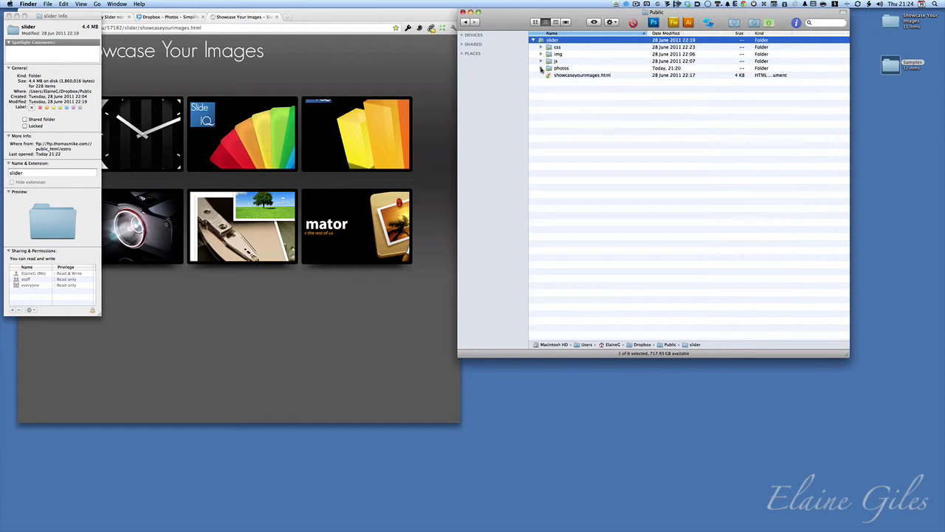
# Show the photos folder's info, close both Info windows, and clear the selection.
pyautogui.click(560, 69)
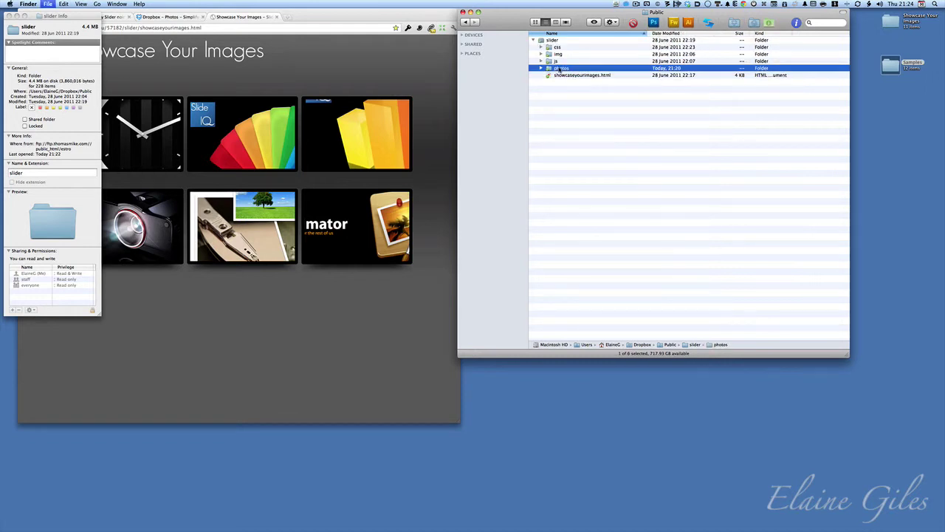
pyautogui.press('super+i')
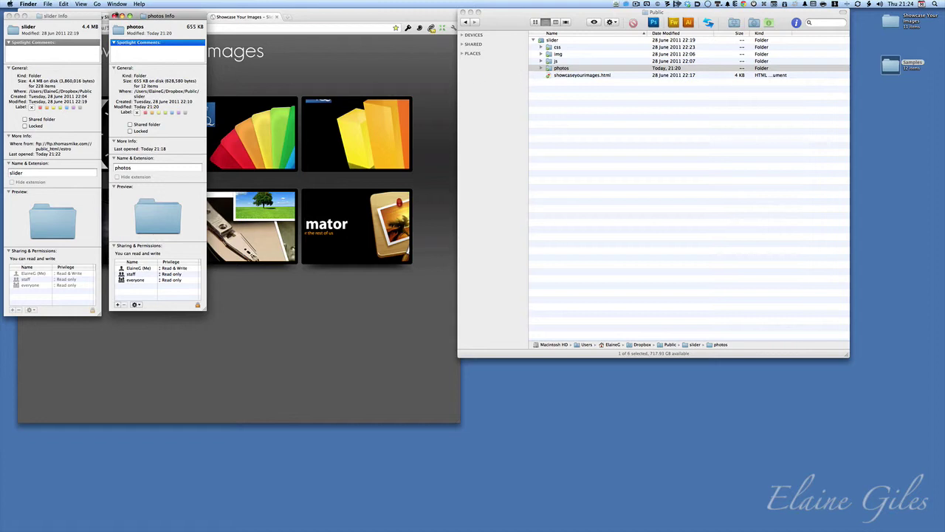
pyautogui.click(115, 16)
pyautogui.click(8, 16)
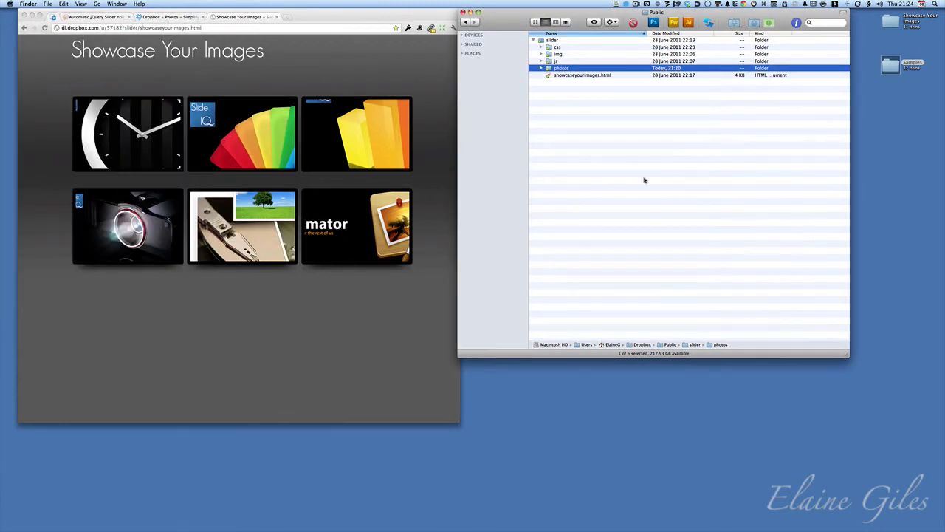
pyautogui.click(702, 161)
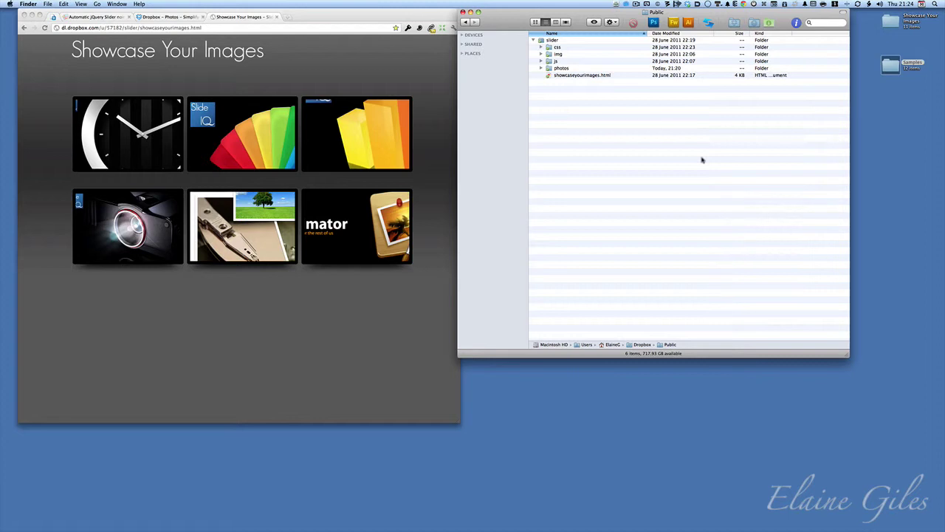